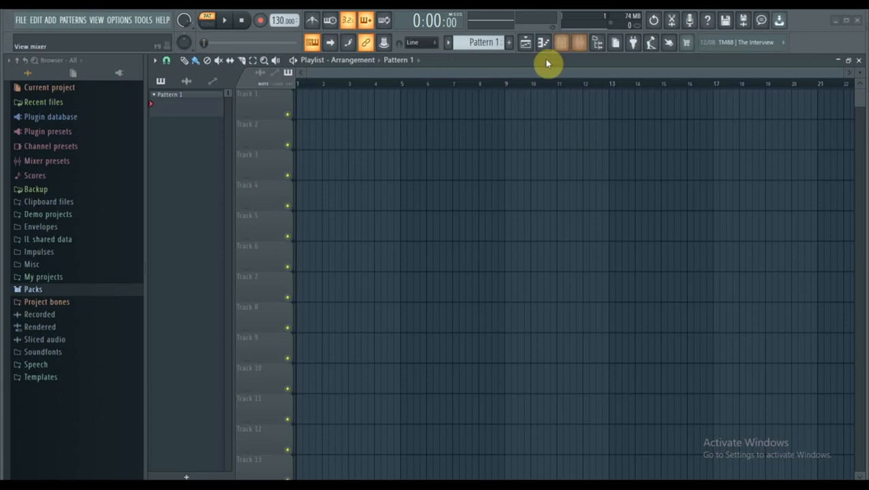
# View the channel rack and the mixer, and return to the playlist
pyautogui.click(561, 42)
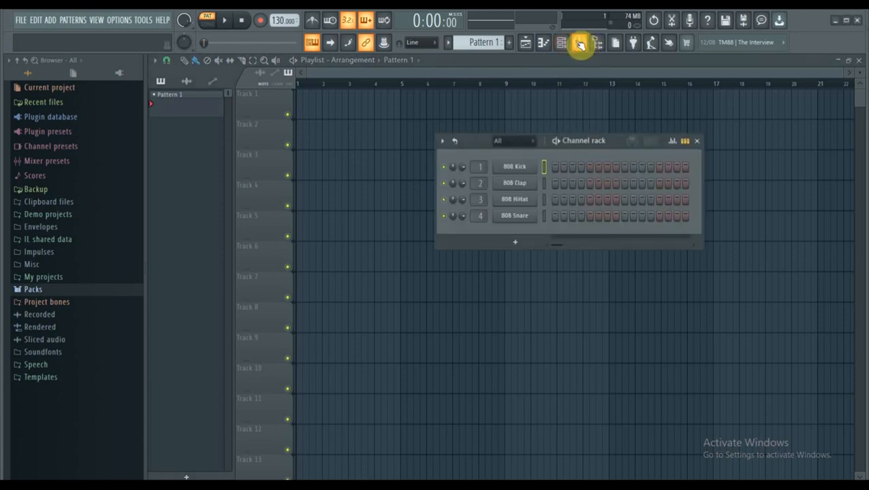
pyautogui.moveTo(475, 141); pyautogui.dragTo(441, 156)
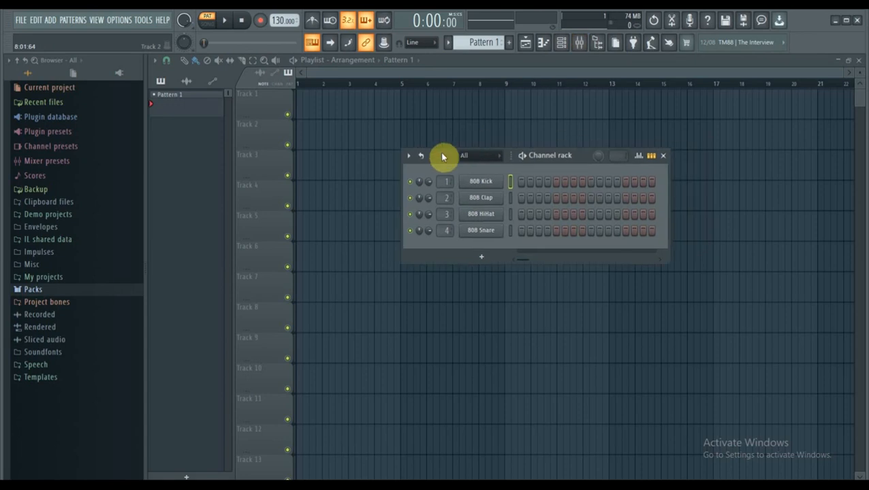
pyautogui.click(578, 43)
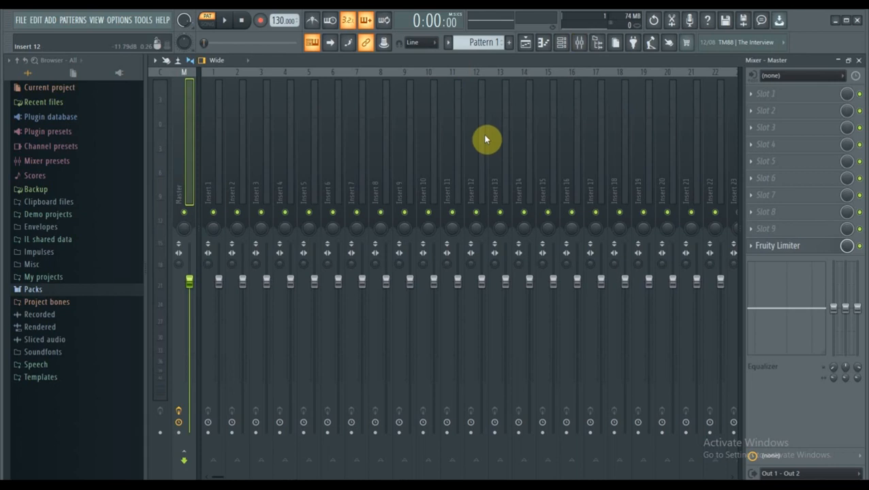
pyautogui.click(528, 44)
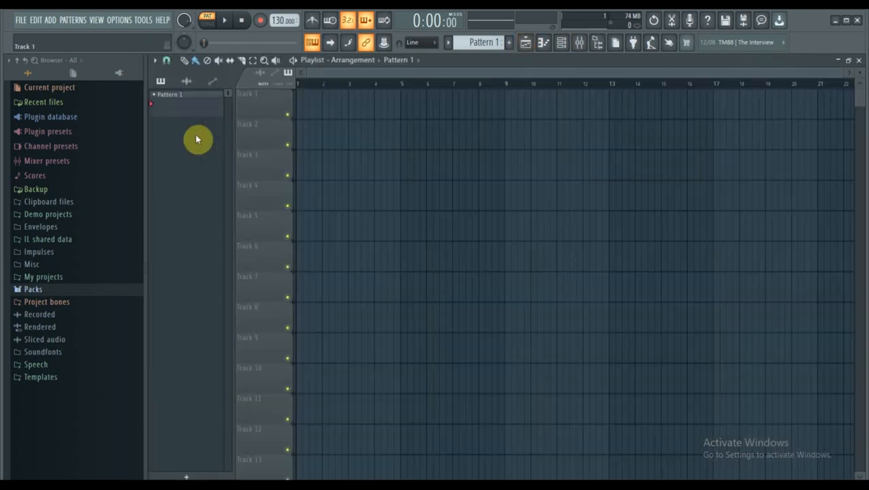
# Rename Pattern 1 as Piano
pyautogui.click(196, 111)
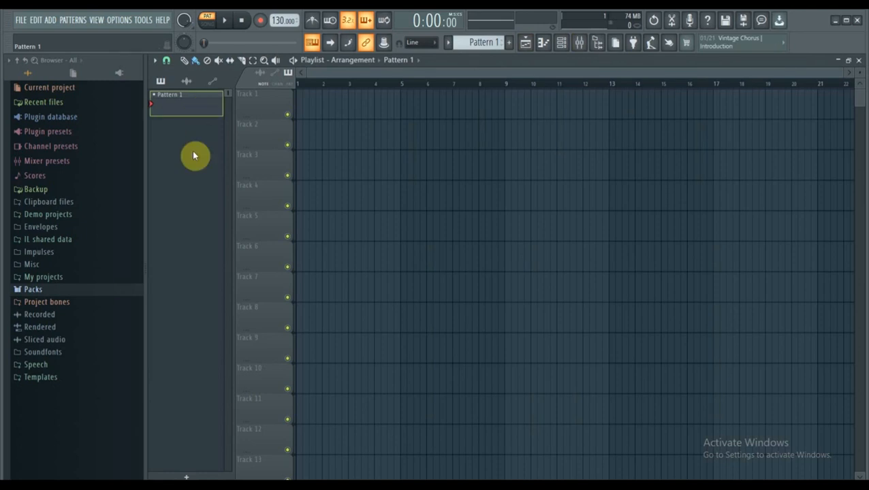
pyautogui.click(513, 43)
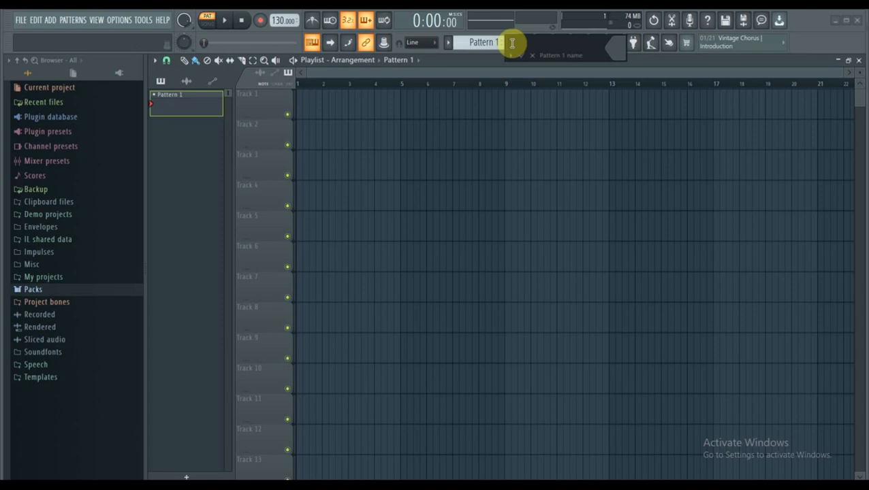
pyautogui.write('Piano')
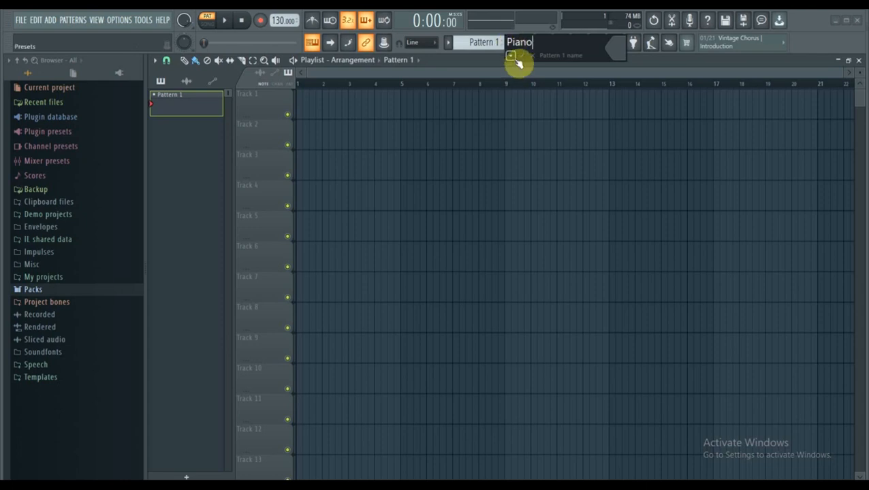
pyautogui.click(522, 57)
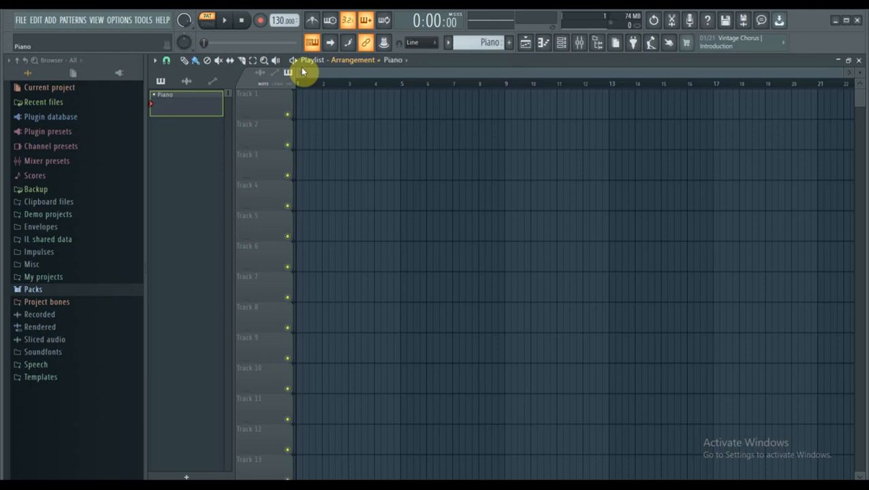
# Color the Piano pattern dark green (#3B7628) and place it on Track 1 at bar 1 of the playlist
pyautogui.rightClick(180, 110)
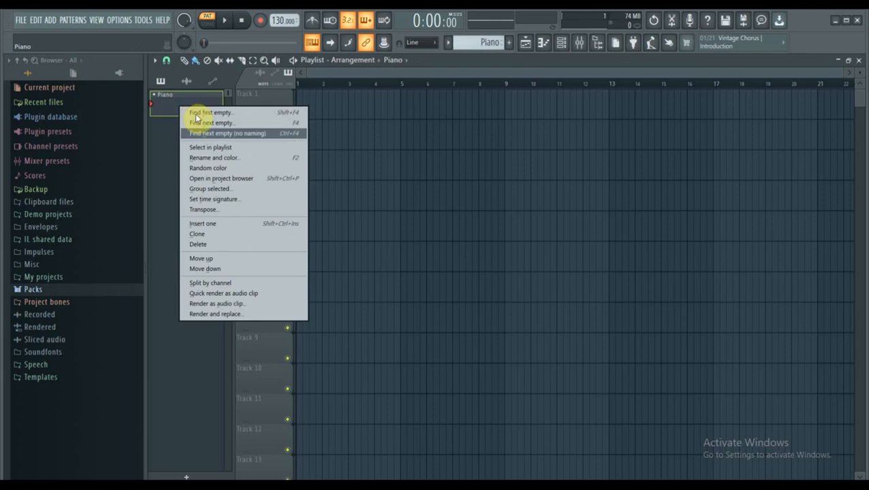
pyautogui.click(249, 157)
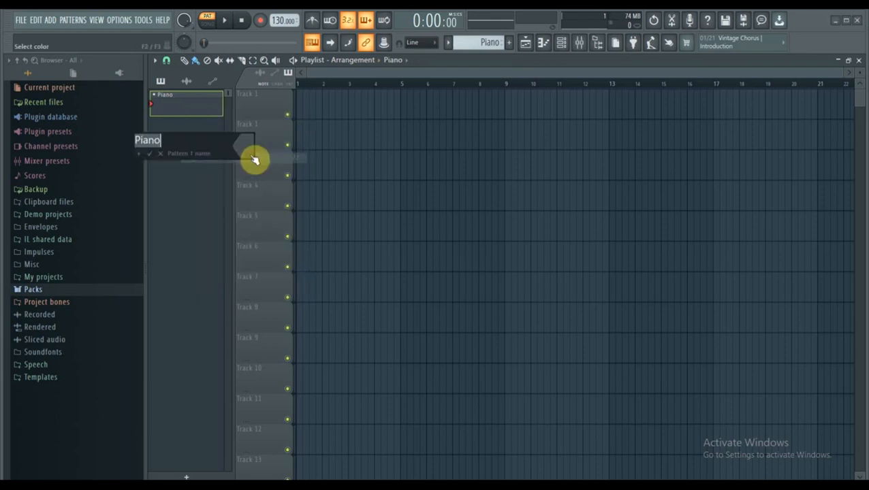
pyautogui.click(177, 140)
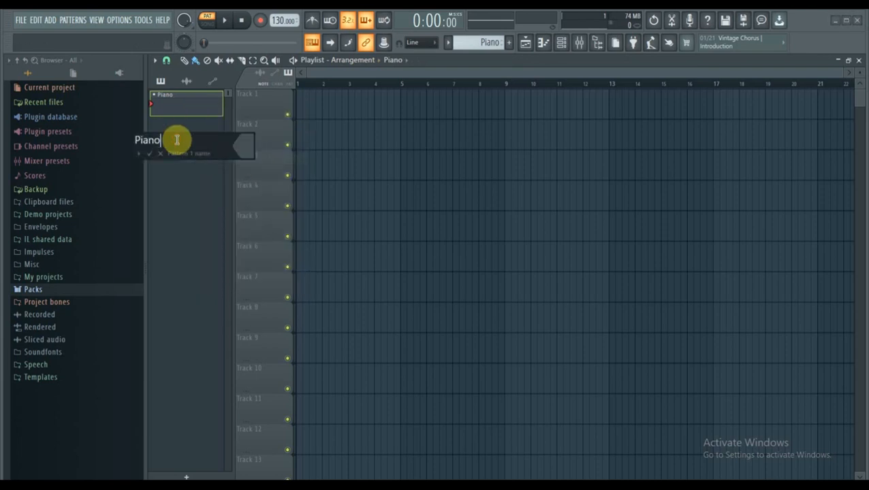
pyautogui.click(252, 150)
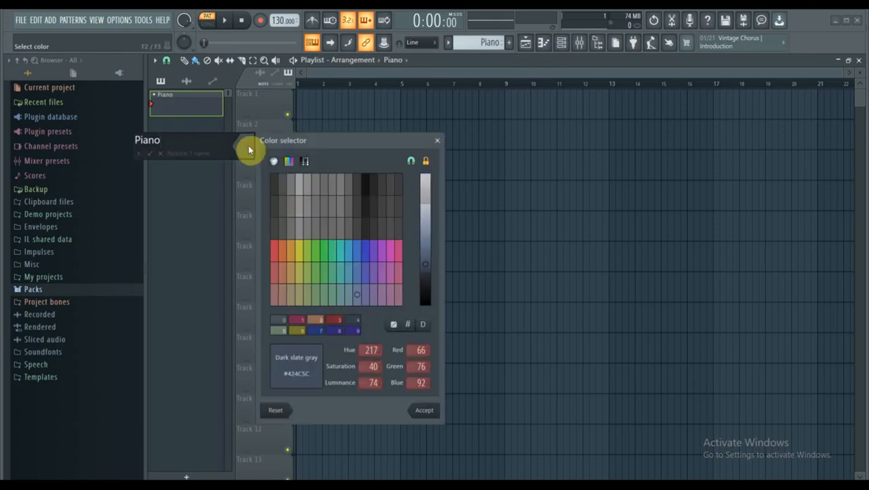
pyautogui.click(317, 249)
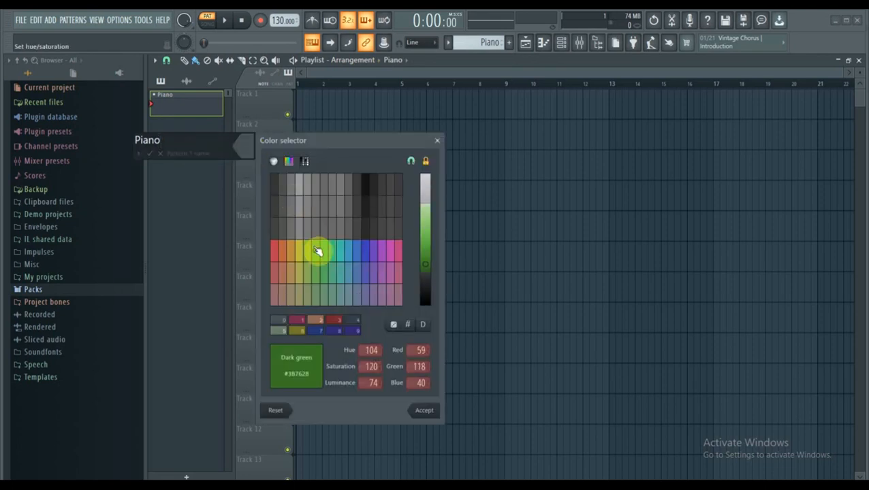
pyautogui.click(425, 412)
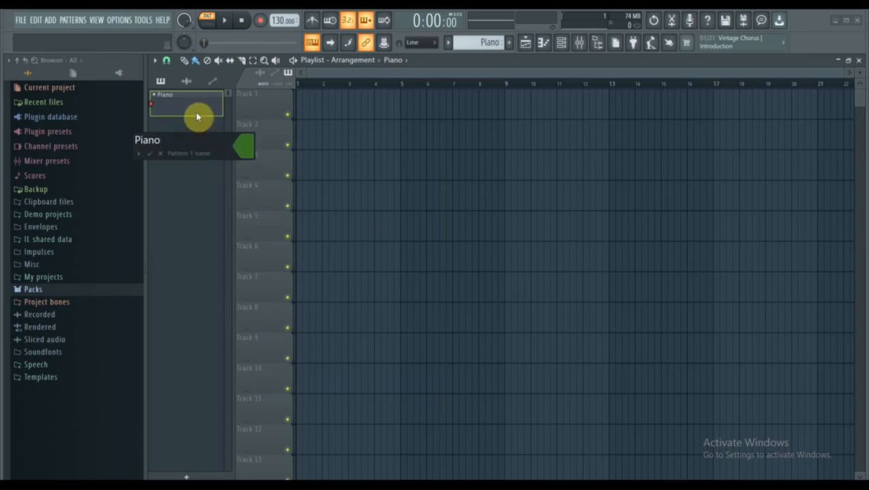
pyautogui.click(149, 154)
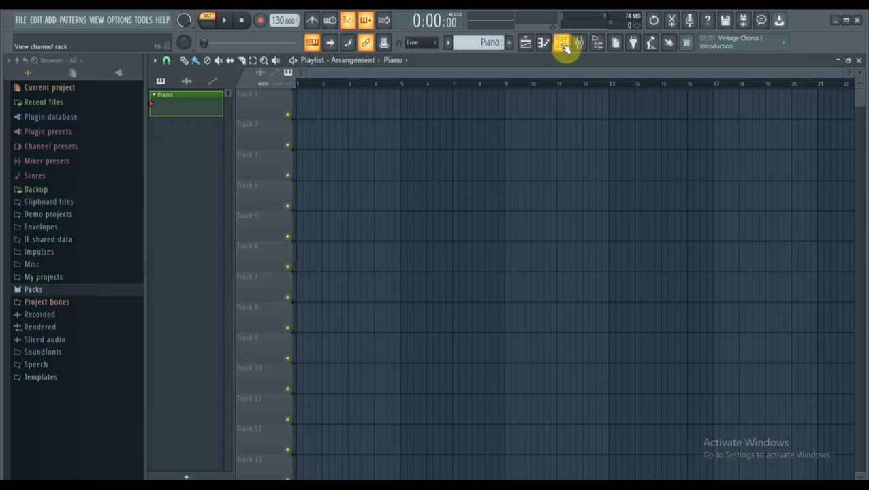
pyautogui.click(320, 109)
pyautogui.moveTo(318, 111)
pyautogui.mouseDown()
pyautogui.moveTo(325, 111)
pyautogui.moveTo(311, 112)
pyautogui.moveTo(328, 110)
pyautogui.moveTo(320, 116)
pyautogui.mouseUp()
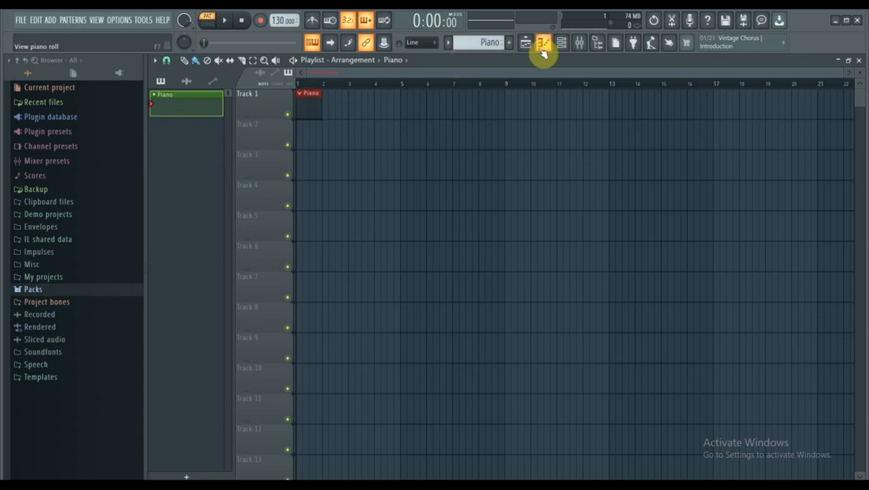
# Add the Stage Grand keyboard instrument from the Packs library as a new channel below 808 Snare in the channel rack
pyautogui.click(561, 43)
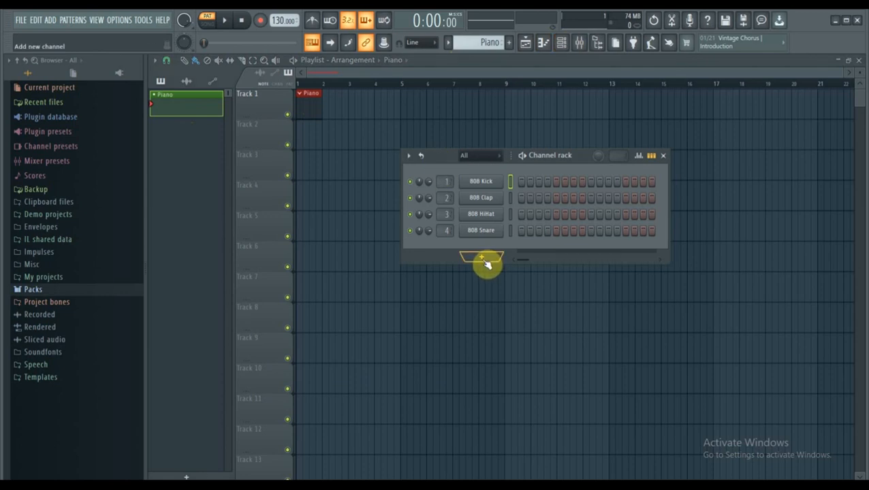
pyautogui.click(60, 290)
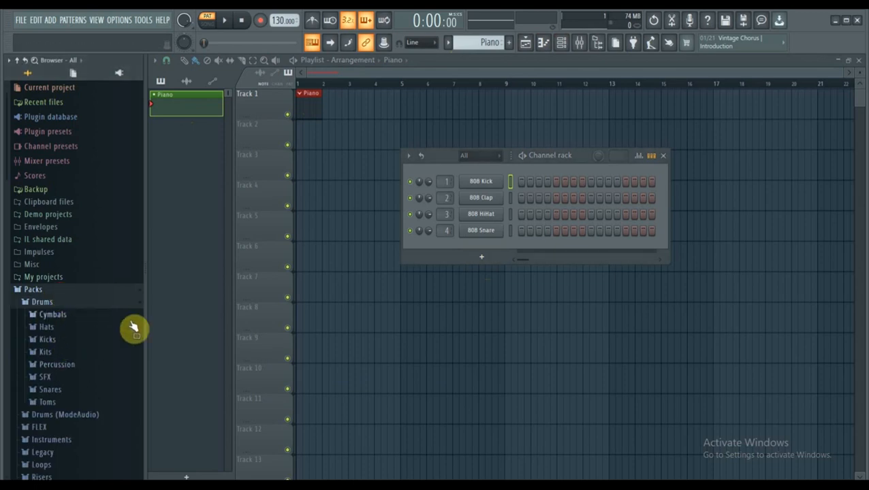
pyautogui.click(138, 302)
pyautogui.click(72, 341)
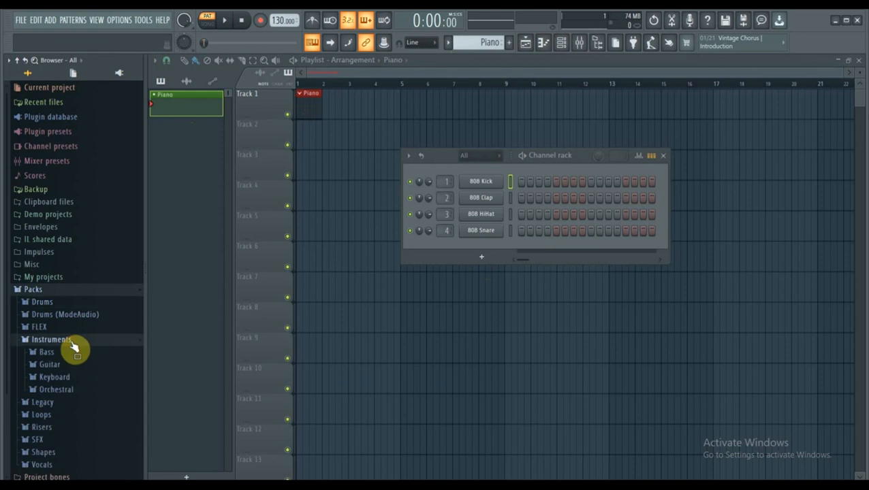
pyautogui.click(74, 378)
pyautogui.moveTo(74, 435); pyautogui.dragTo(480, 248)
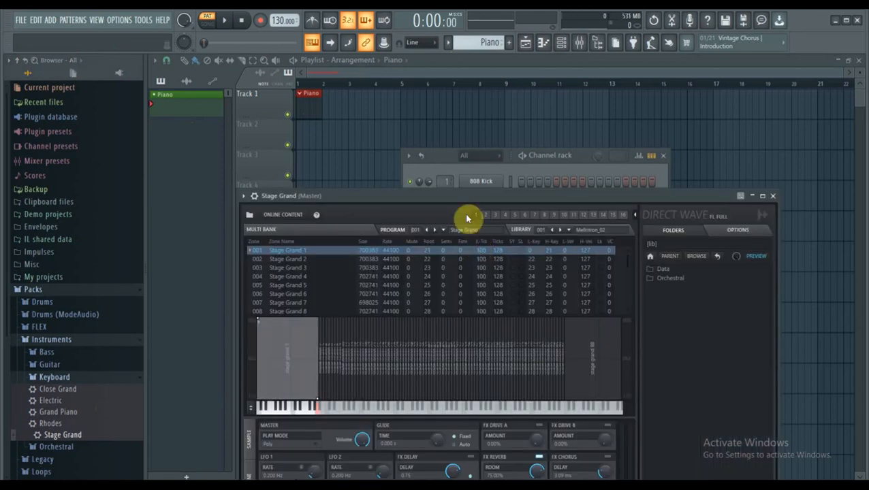
# Audition the Stage Grand instrument by playing notes across its built-in keyboard
pyautogui.moveTo(468, 198); pyautogui.dragTo(465, 107)
pyautogui.click(301, 314)
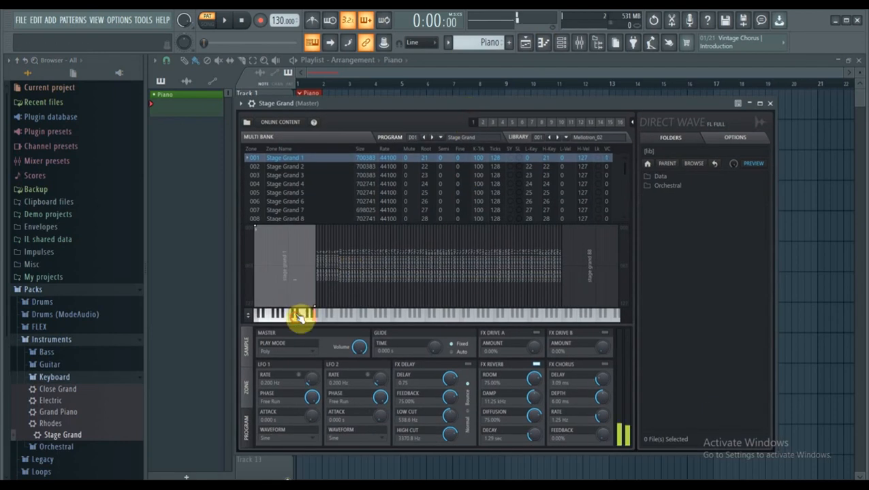
pyautogui.moveTo(300, 321)
pyautogui.mouseDown()
pyautogui.moveTo(389, 310)
pyautogui.moveTo(473, 320)
pyautogui.mouseUp()
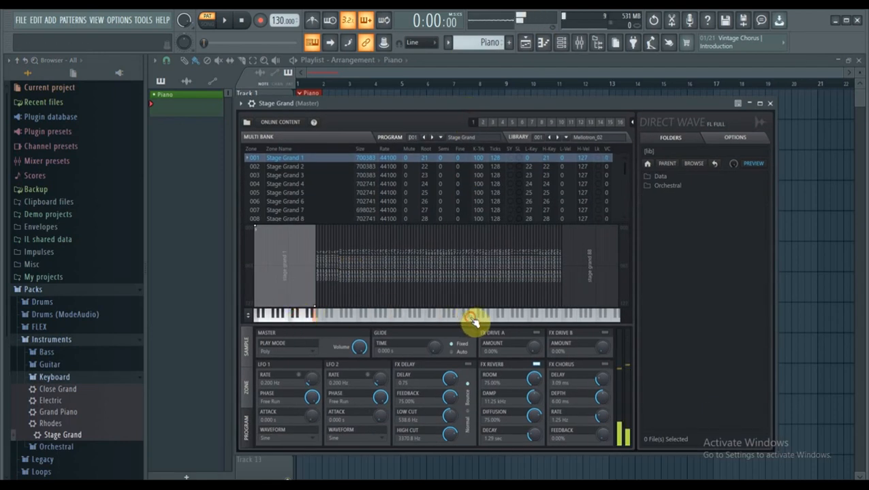
# Open the piano roll for the Stage Grand channel, checking that the channel is selected in the channel rack
pyautogui.click(243, 105)
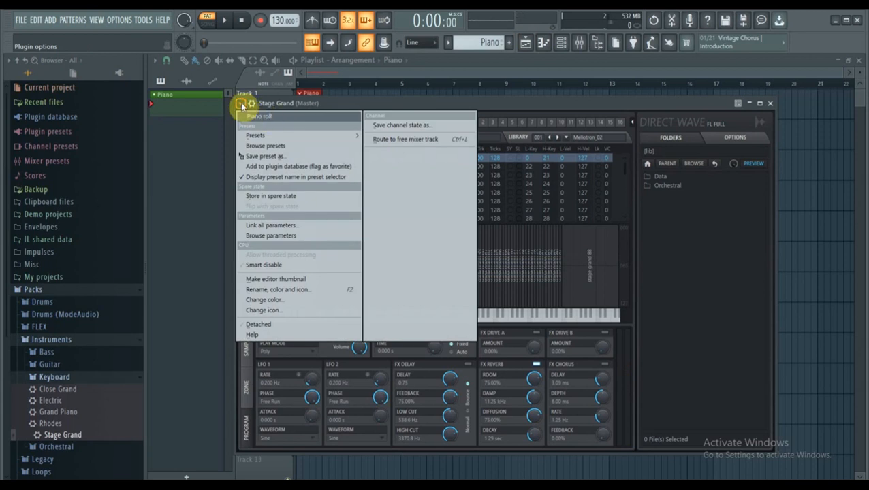
pyautogui.click(276, 117)
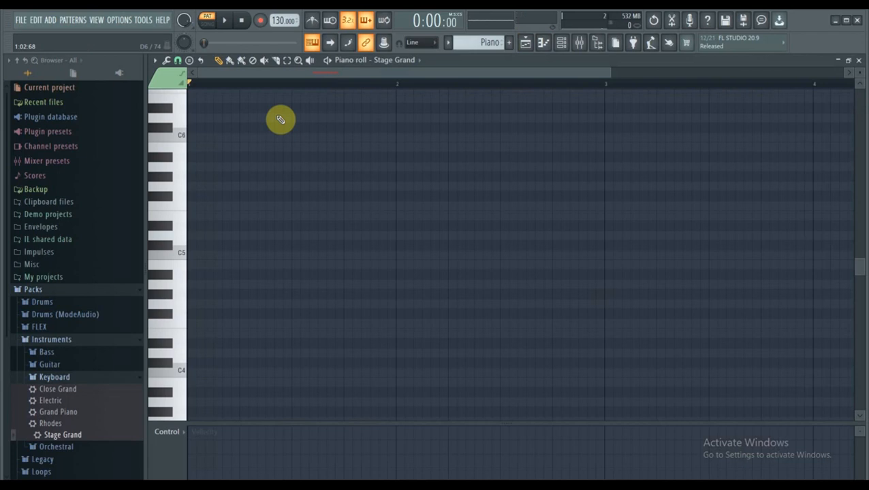
pyautogui.click(560, 43)
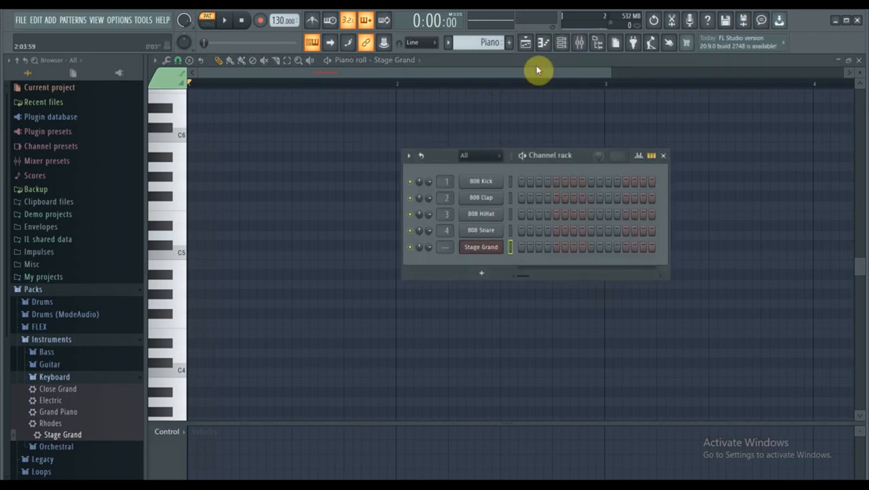
pyautogui.click(544, 45)
pyautogui.click(560, 43)
pyautogui.click(562, 44)
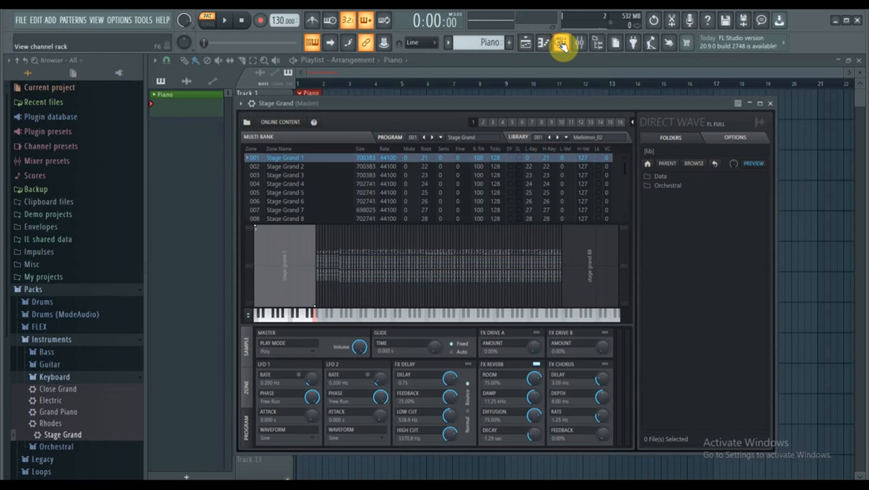
pyautogui.click(561, 44)
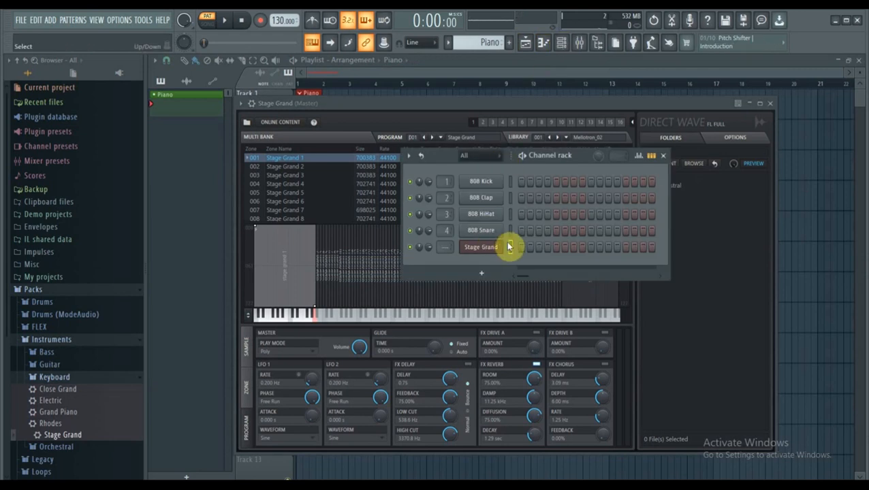
pyautogui.click(543, 43)
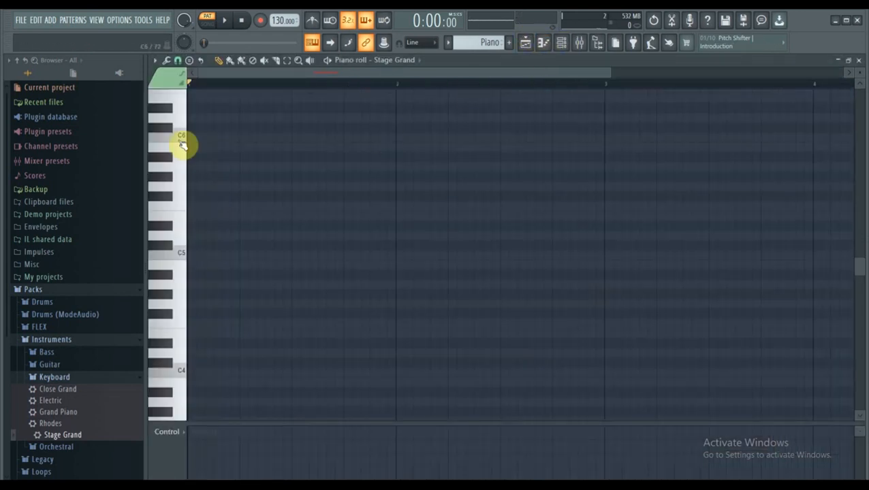
# Audition Stage Grand in the piano roll with single notes and chords, including C5-F5-A5 and D5-G5-B5, without recording them
pyautogui.moveTo(181, 141)
pyautogui.mouseDown()
pyautogui.moveTo(192, 166)
pyautogui.moveTo(185, 204)
pyautogui.mouseUp()
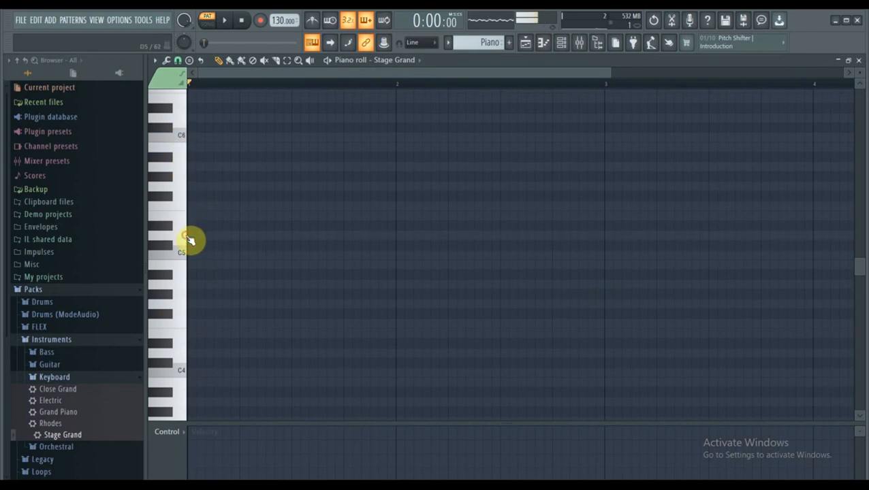
pyautogui.press('z')
pyautogui.press('v')
pyautogui.press('n')
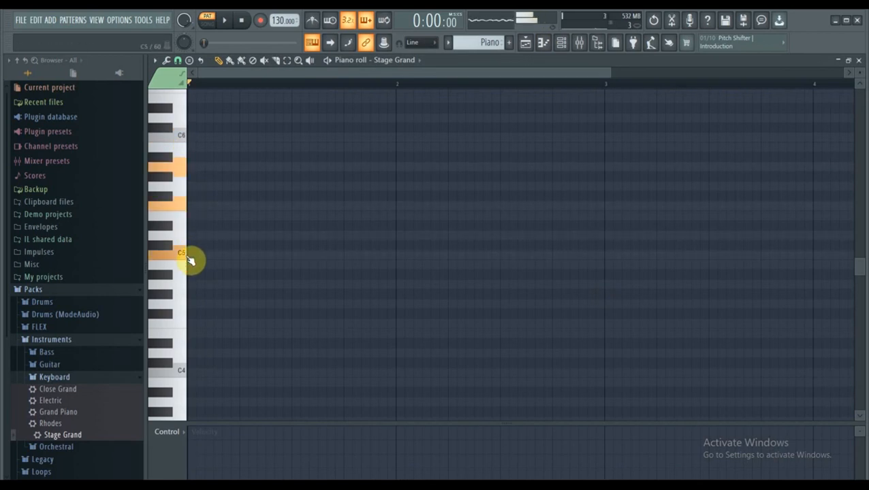
pyautogui.press('.')
pyautogui.press(',')
pyautogui.press('m')
pyautogui.press('x')
pyautogui.press('b')
pyautogui.press('m')
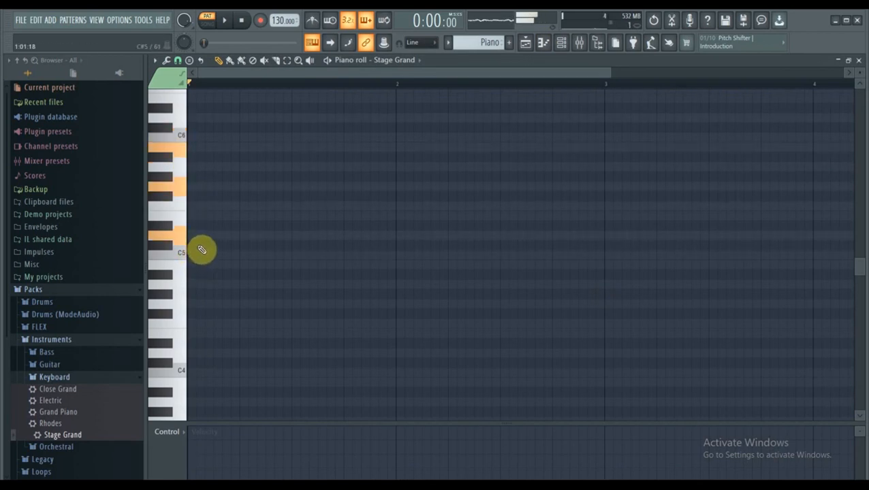
pyautogui.press('/')
pyautogui.press('.')
pyautogui.press(',')
pyautogui.press('z')
pyautogui.press('c')
pyautogui.press('b')
pyautogui.press(',')
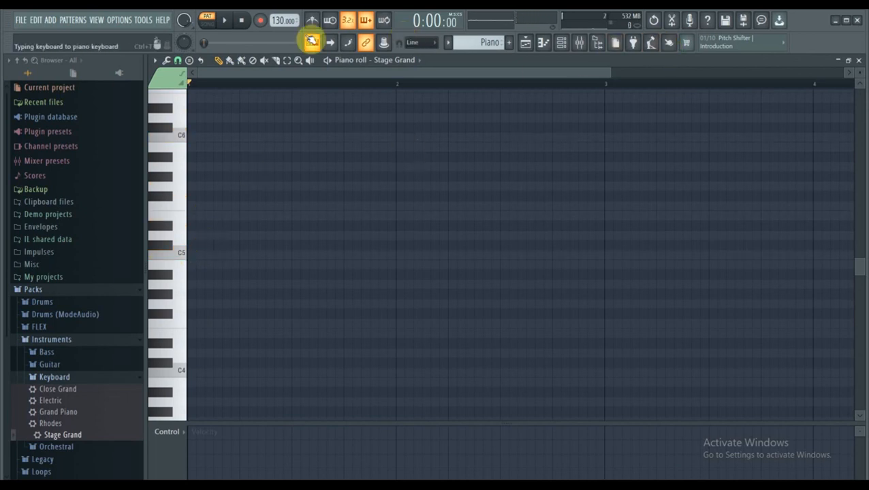
# Set the project tempo to 100 BPM and enable the metronome
pyautogui.click(311, 41)
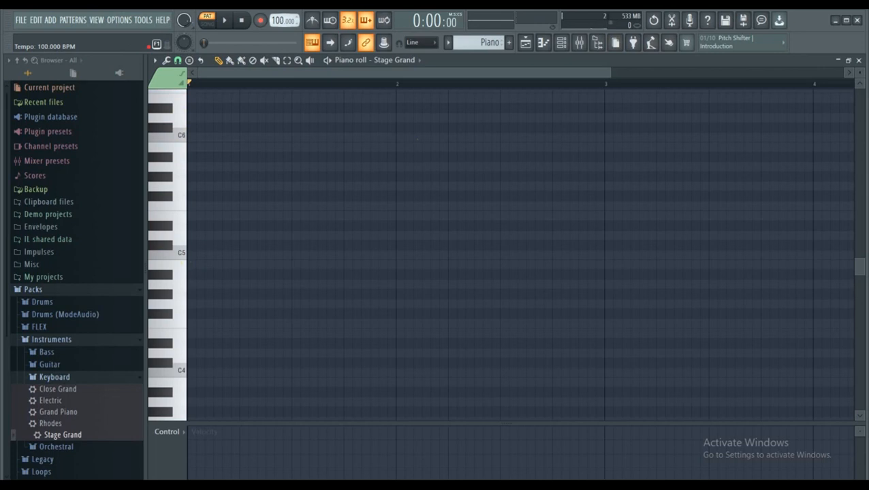
pyautogui.press('space')
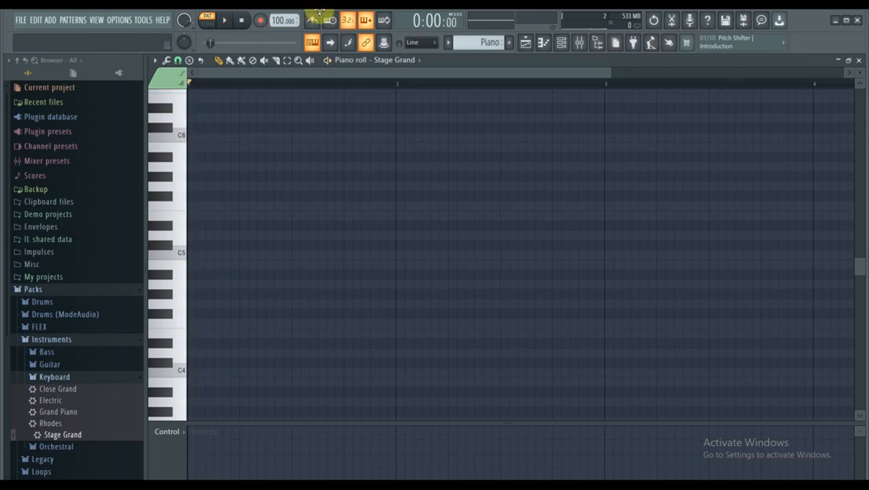
pyautogui.click(315, 20)
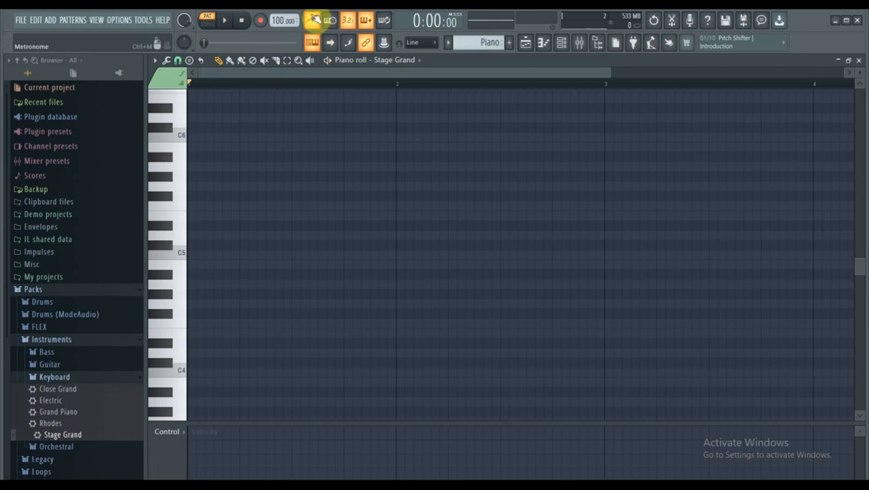
# Try the Tick metronome sound against Hi-hat during short playbacks, and set the metronome back to Hi-hat
pyautogui.press('space')
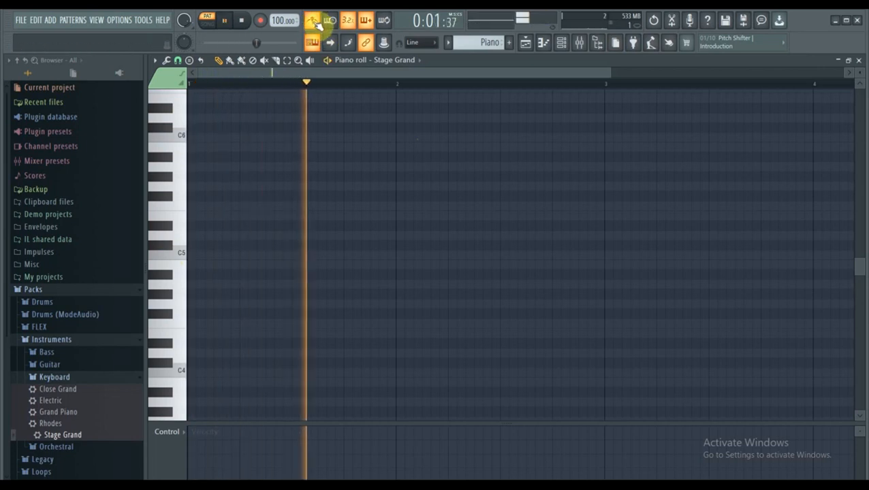
pyautogui.press('space')
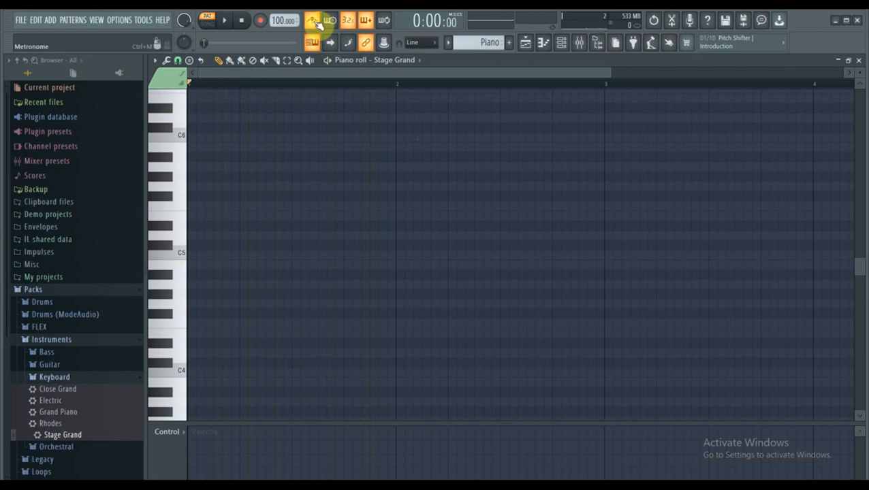
pyautogui.rightClick(313, 22)
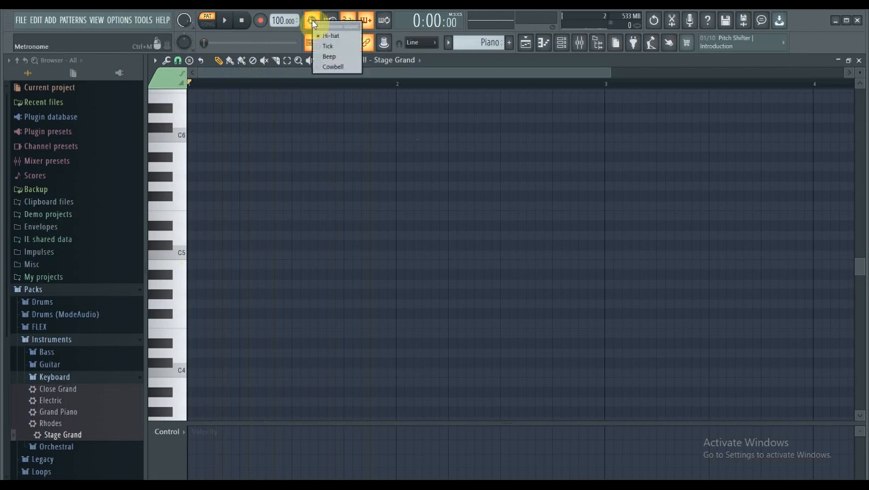
pyautogui.click(328, 47)
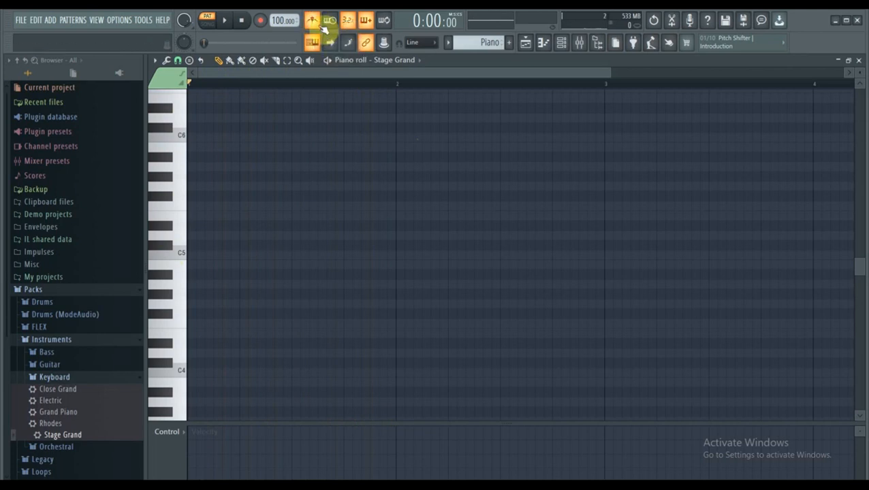
pyautogui.press('space')
pyautogui.press('space')
pyautogui.rightClick(315, 23)
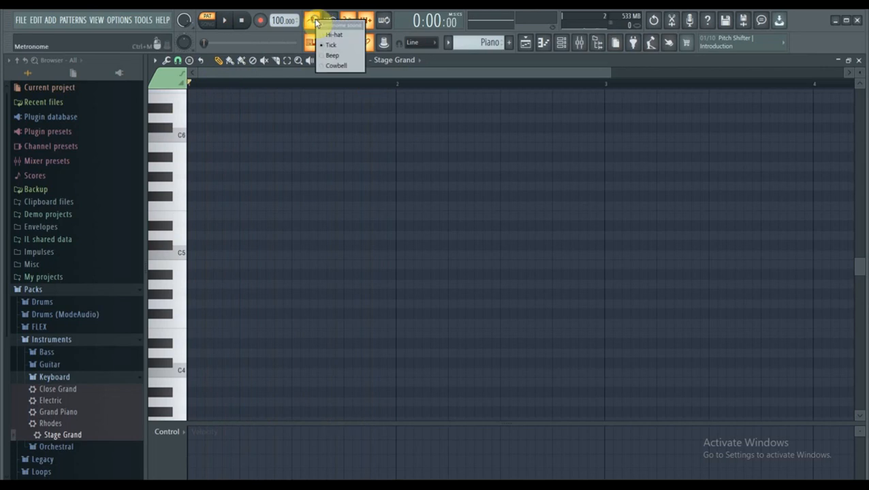
pyautogui.click(324, 36)
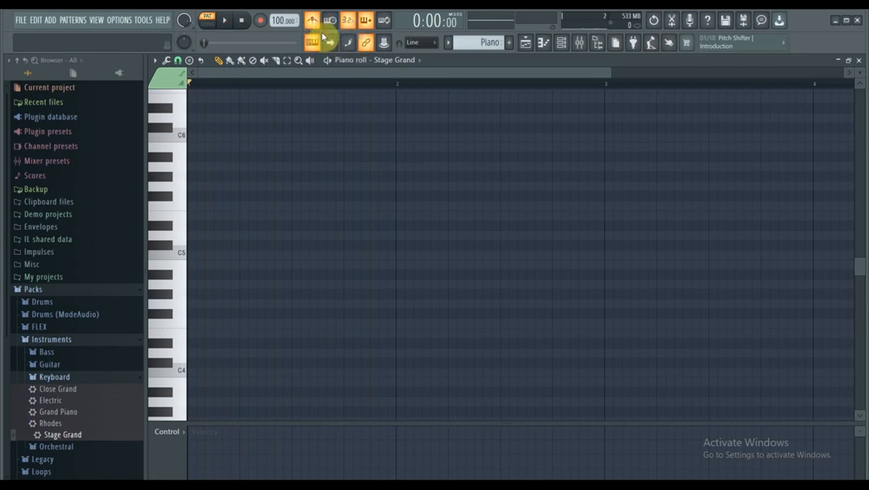
# Draw a C5 note spanning all of bar 1 and an E5 note from 1:01:48 to the end of the bar
pyautogui.click(186, 136)
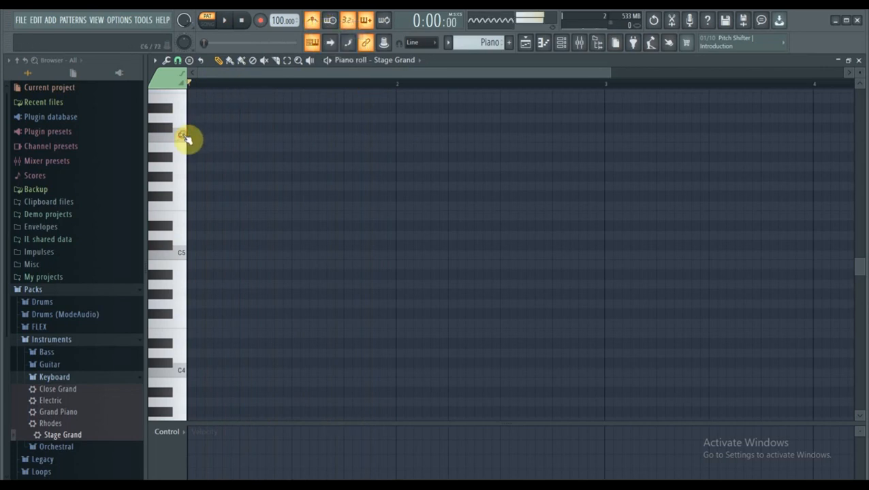
pyautogui.click(187, 251)
pyautogui.click(196, 254)
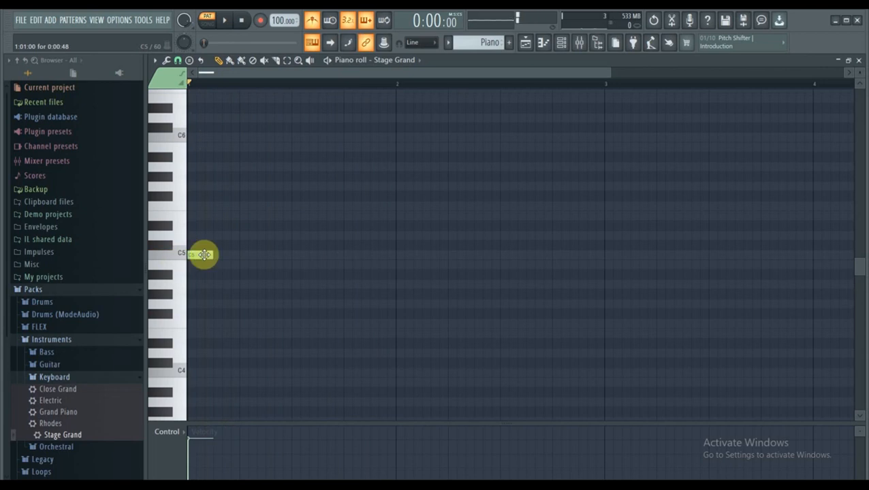
pyautogui.moveTo(209, 254); pyautogui.dragTo(391, 264)
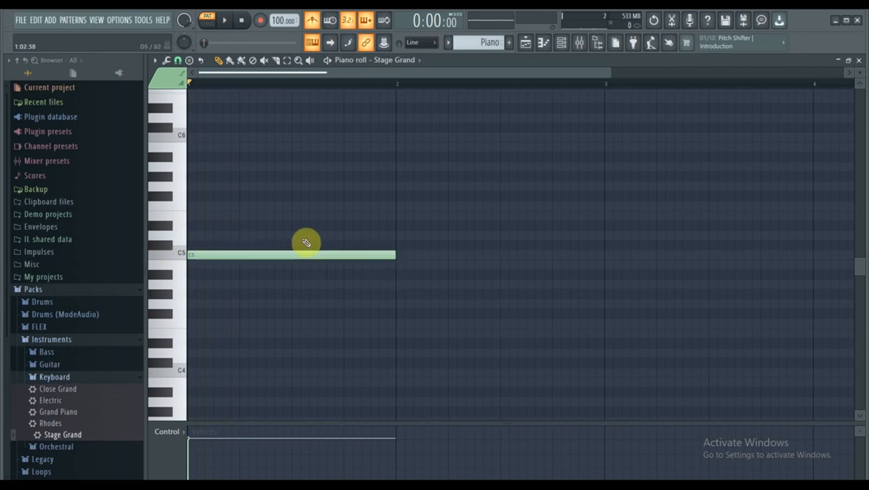
pyautogui.click(246, 217)
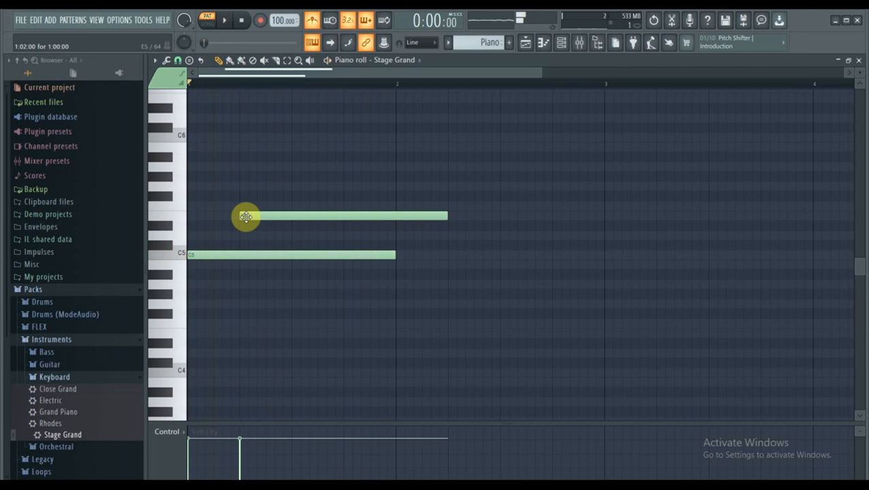
pyautogui.moveTo(253, 215); pyautogui.dragTo(234, 218)
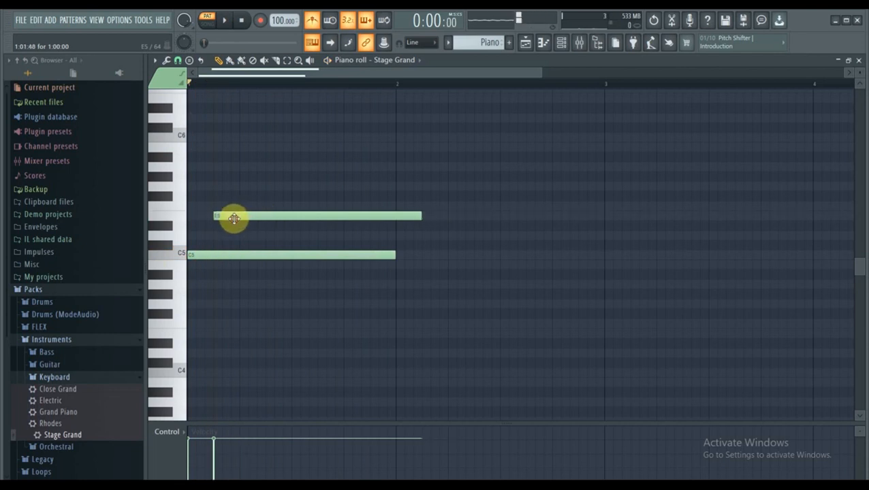
pyautogui.moveTo(417, 215); pyautogui.dragTo(394, 217)
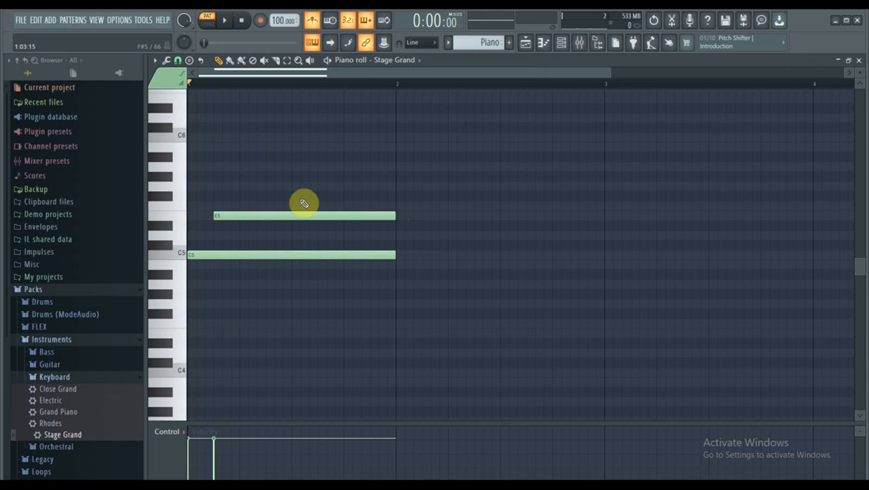
# Add a G5 note starting at 1:02:00, play the pattern briefly, and trim the note to the end of bar 1
pyautogui.click(243, 187)
pyautogui.press('space')
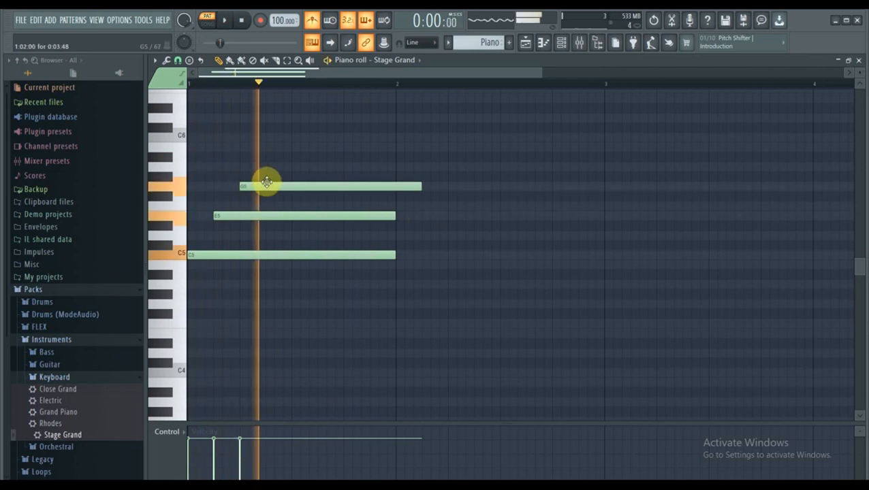
pyautogui.press('space')
pyautogui.moveTo(421, 187); pyautogui.dragTo(395, 188)
# Audition rising C5-E5-G5-C6 and D5-based arpeggios on Stage Grand without recording, and briefly play back the pattern
pyautogui.press('z')
pyautogui.press('c')
pyautogui.press('b')
pyautogui.press(',')
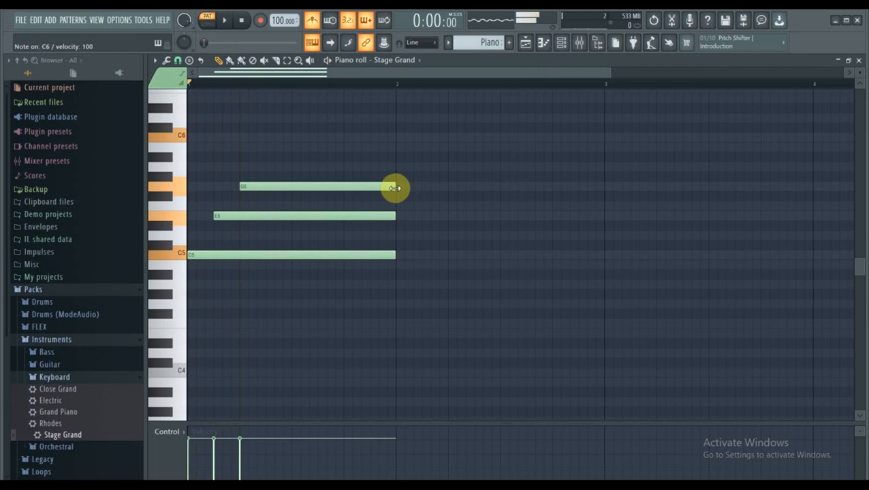
pyautogui.press('m')
pyautogui.press('n')
pyautogui.press('z')
pyautogui.press('z')
pyautogui.press('c')
pyautogui.press('b')
pyautogui.press(',')
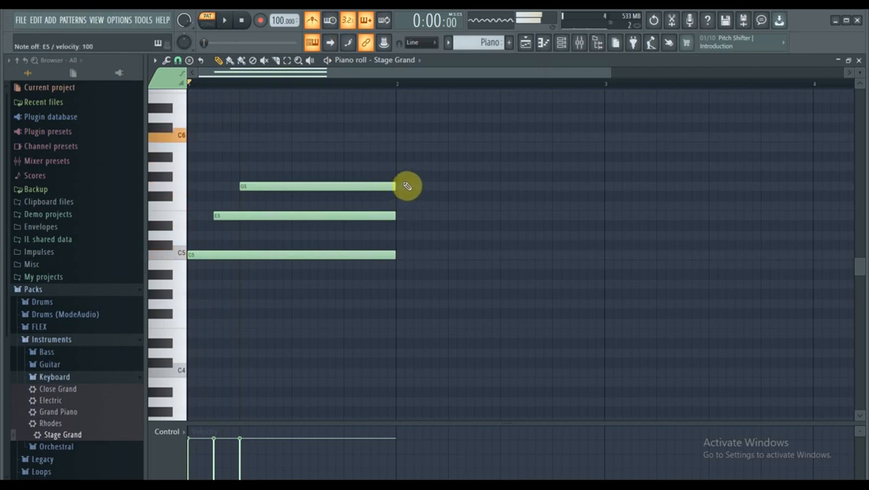
pyautogui.press('x')
pyautogui.press('v')
pyautogui.press('.')
pyautogui.press('z')
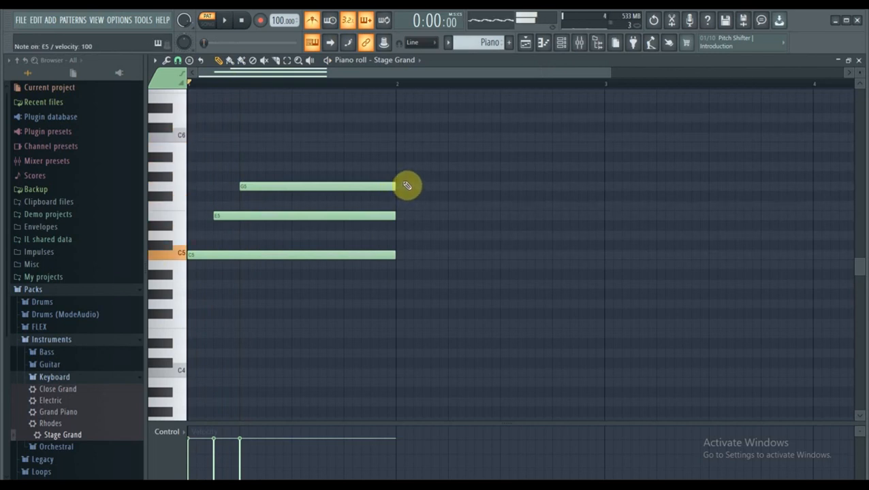
pyautogui.press('c')
pyautogui.press('b')
pyautogui.press(',')
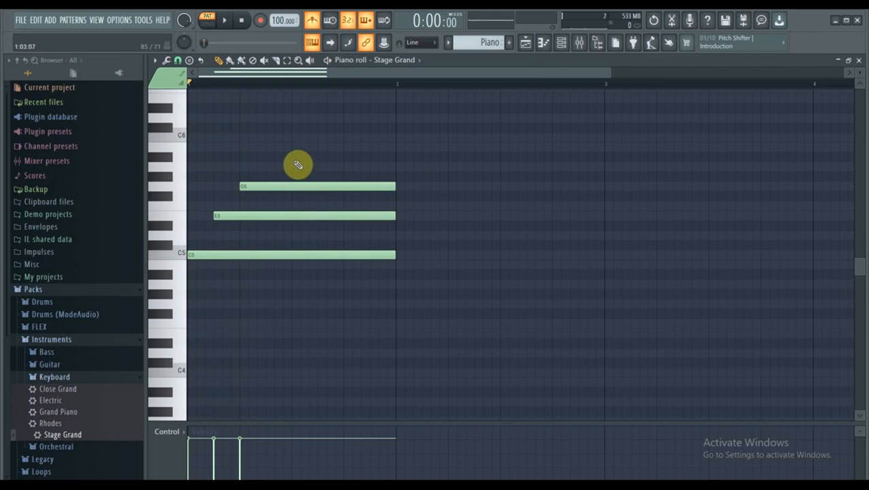
pyautogui.press('z')
pyautogui.press('c')
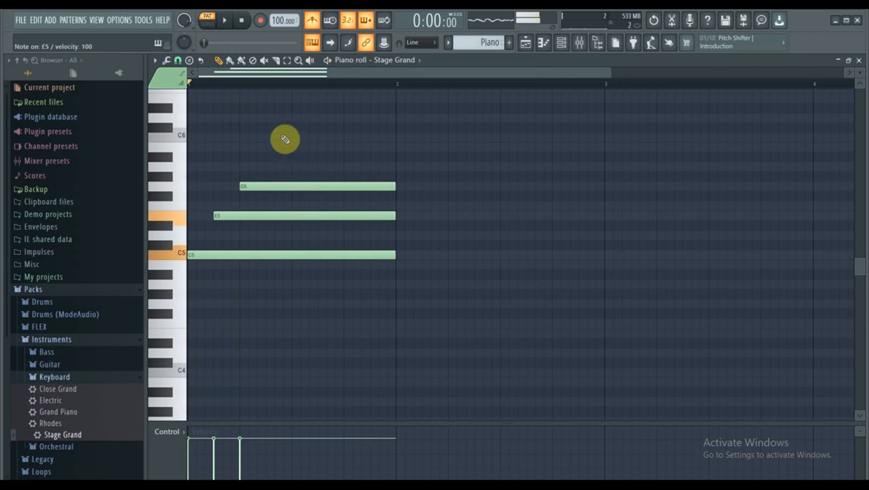
pyautogui.press('b')
pyautogui.press(',')
pyautogui.press('b')
pyautogui.press(',')
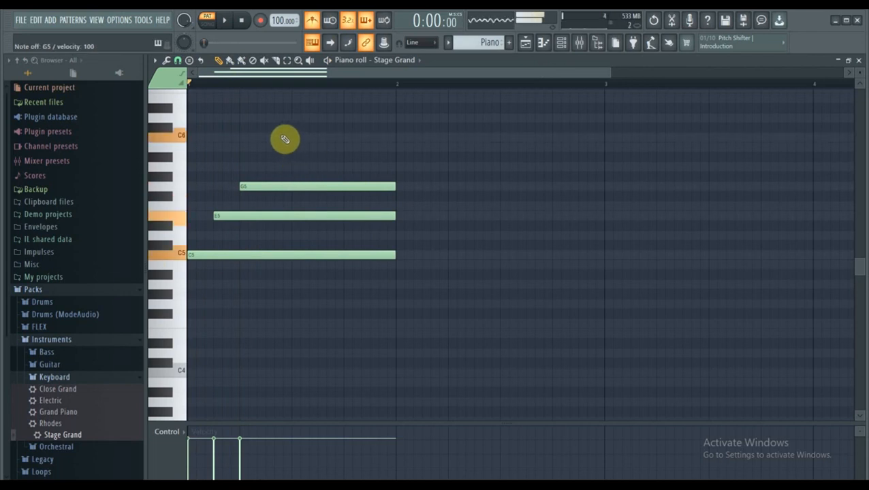
pyautogui.press('space')
pyautogui.press('space')
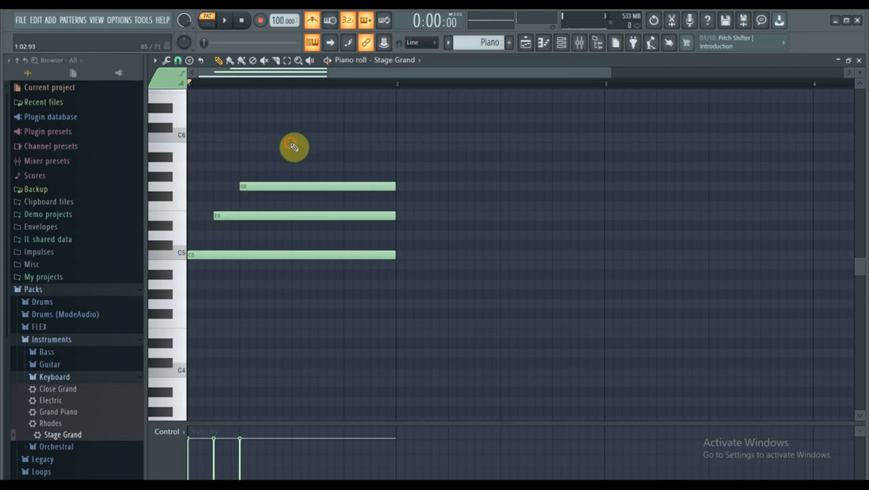
# Add a C6 note starting at 1:02:48, check it in playback, and trim it to the end of bar 1
pyautogui.moveTo(292, 144)
pyautogui.mouseDown()
pyautogui.moveTo(295, 134)
pyautogui.moveTo(272, 137)
pyautogui.moveTo(281, 139)
pyautogui.mouseUp()
pyautogui.press('space')
pyautogui.press('space')
pyautogui.press('space')
pyautogui.press('space')
pyautogui.press('space')
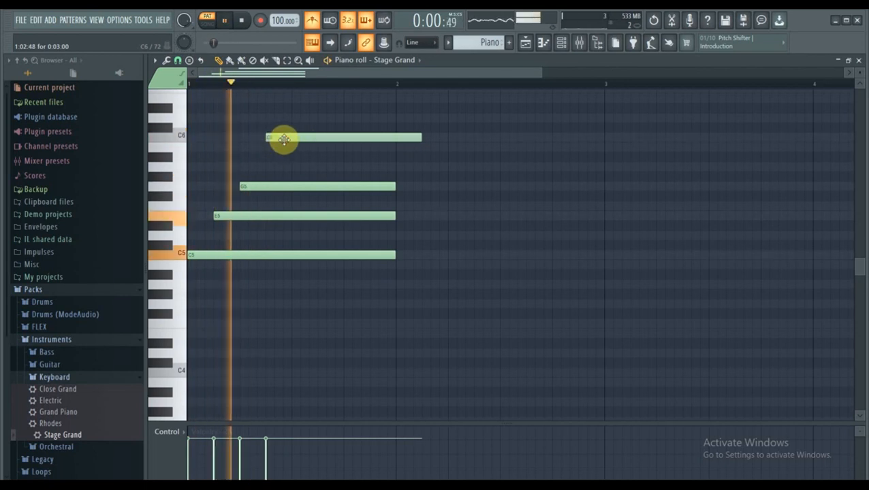
pyautogui.moveTo(421, 136); pyautogui.dragTo(396, 140)
pyautogui.press('space')
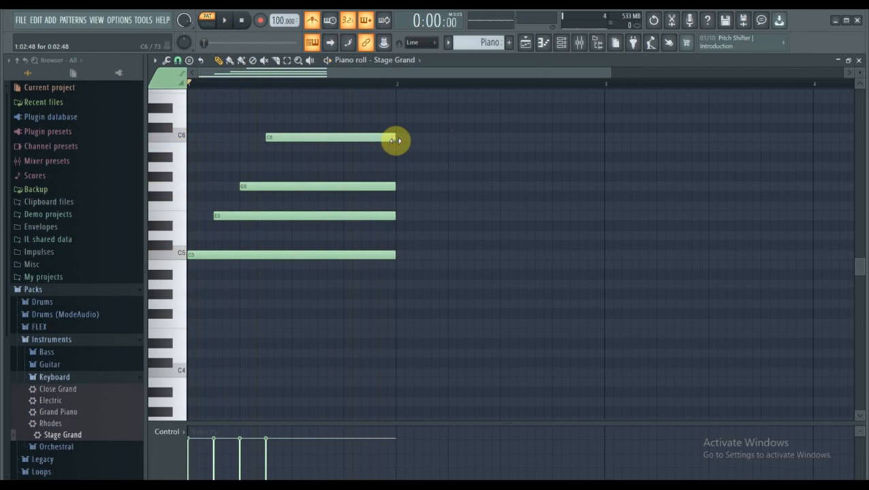
# Audition the C5-E5-G5-C6 arpeggio followed by D5-F5-A5-D6 without recording
pyautogui.press('z')
pyautogui.press('c')
pyautogui.press('b')
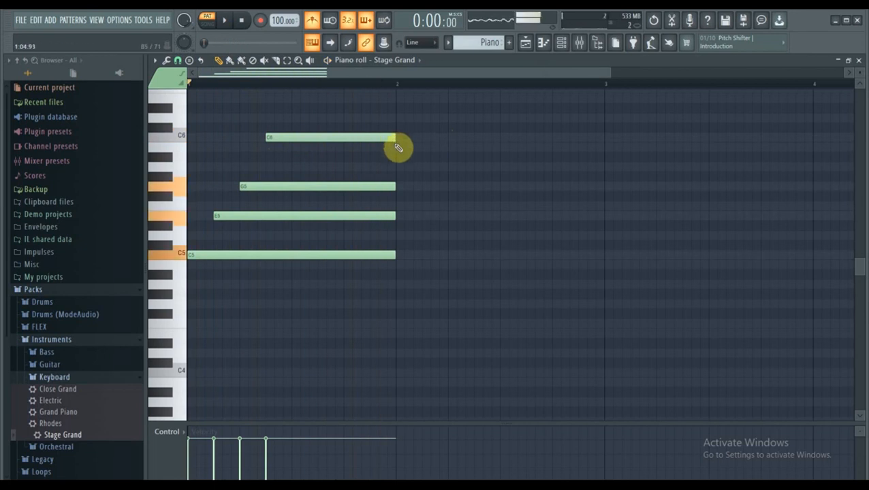
pyautogui.press(',')
pyautogui.press('x')
pyautogui.press('v')
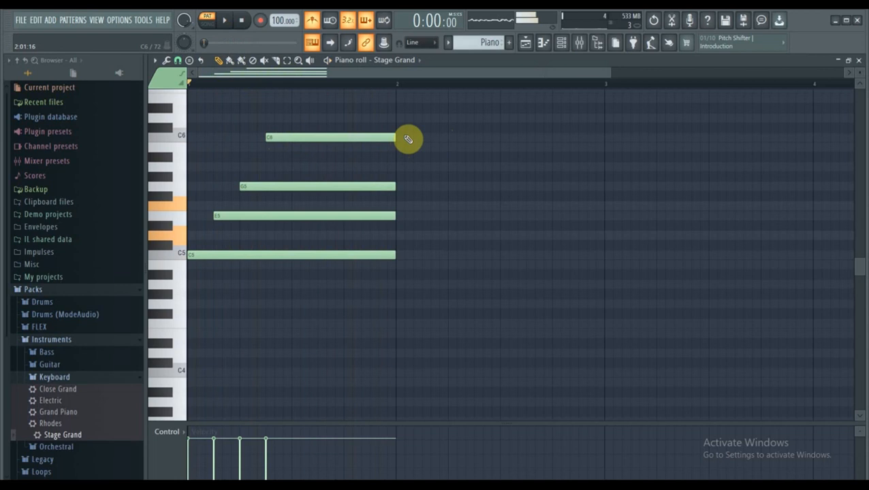
pyautogui.press('n')
pyautogui.press('.')
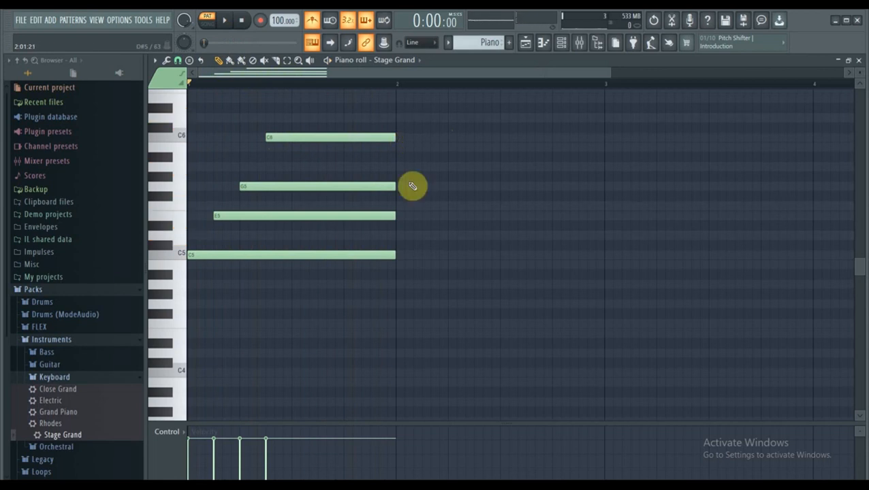
# Draw D5 across all of bar 2, F5 starting half a beat in, and A5 starting at 2:02:00, all ending with the bar
pyautogui.click(399, 238)
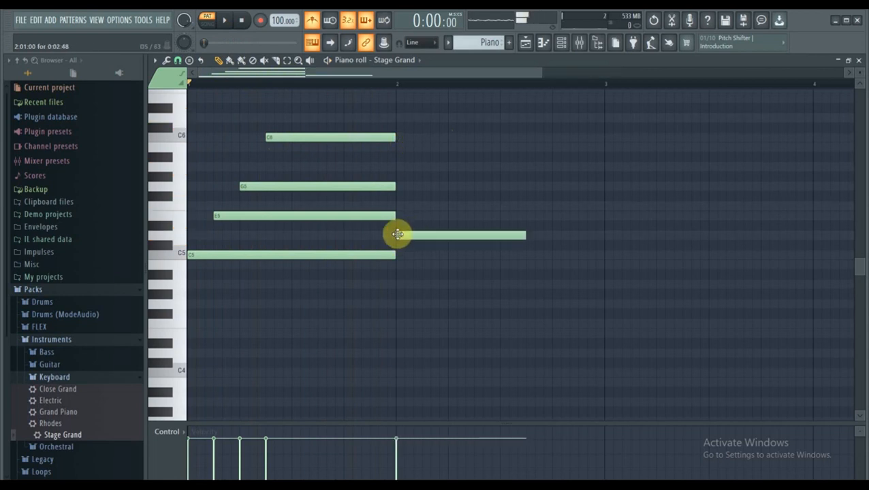
pyautogui.moveTo(524, 235); pyautogui.dragTo(606, 245)
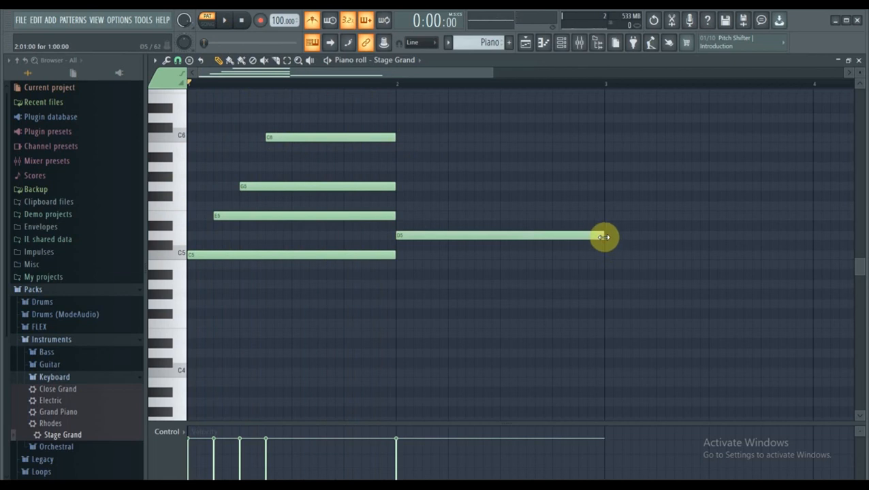
pyautogui.click(428, 205)
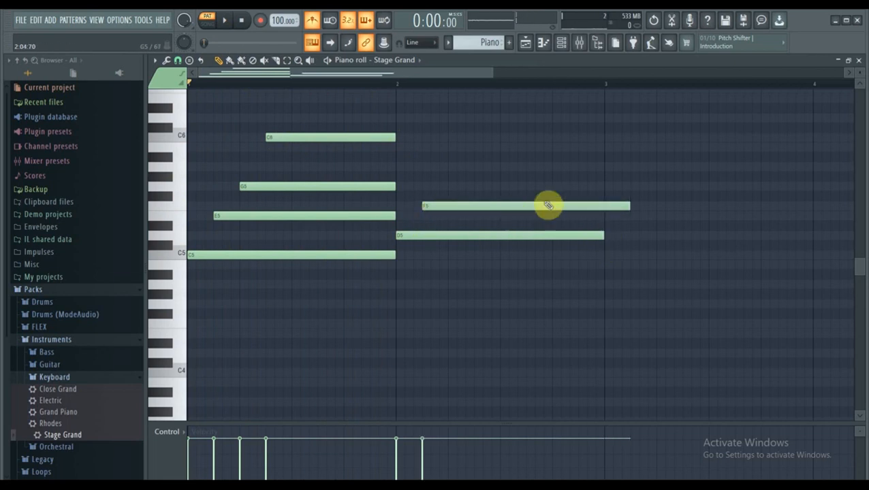
pyautogui.moveTo(627, 202); pyautogui.dragTo(611, 207)
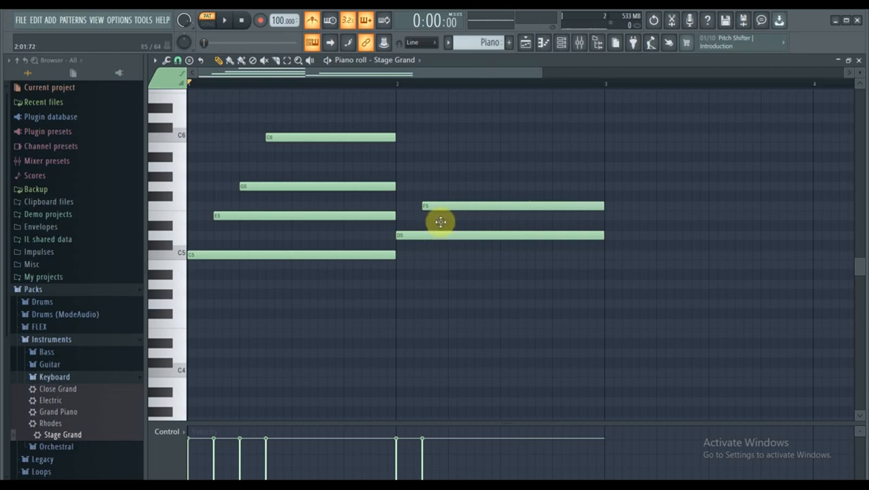
pyautogui.click(449, 167)
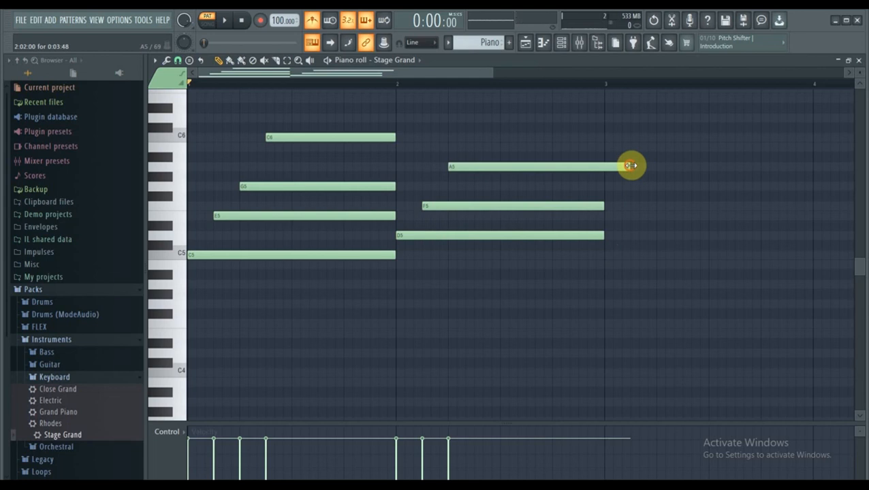
pyautogui.moveTo(627, 167); pyautogui.dragTo(606, 170)
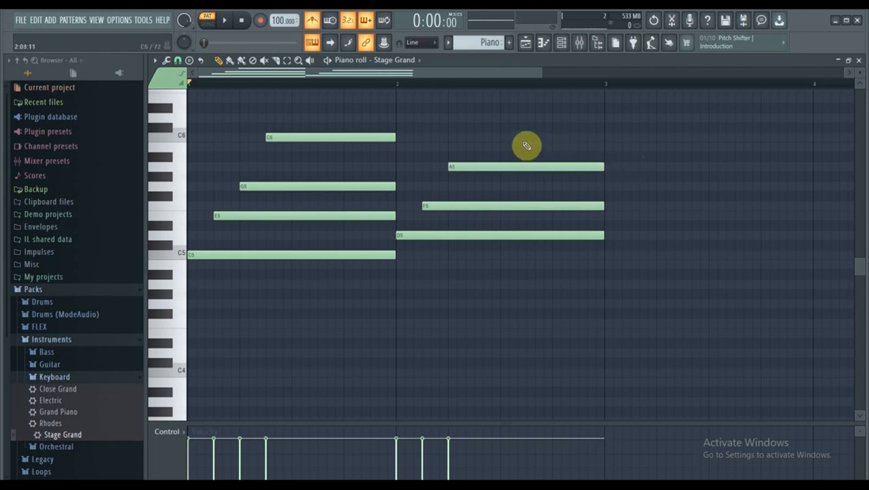
# Add a D6 note starting at 2:02:48 and ending with bar 2, checking the arpeggio in playback
pyautogui.click(503, 120)
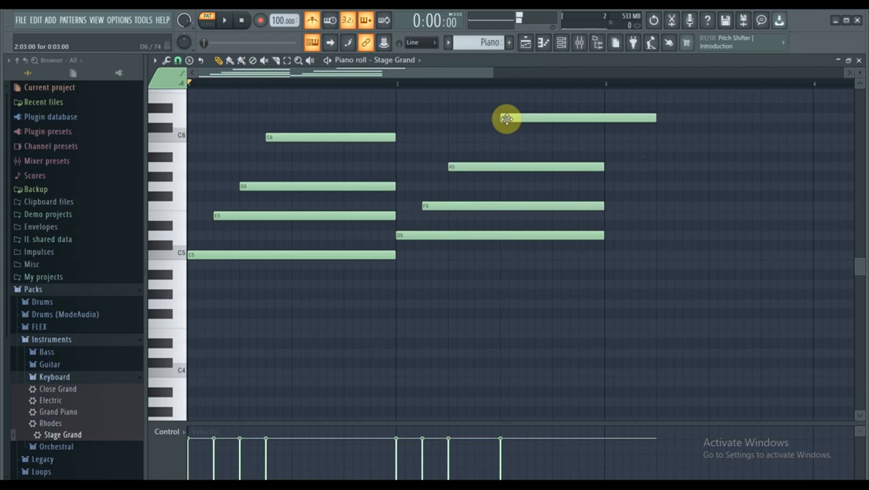
pyautogui.moveTo(658, 118); pyautogui.dragTo(607, 122)
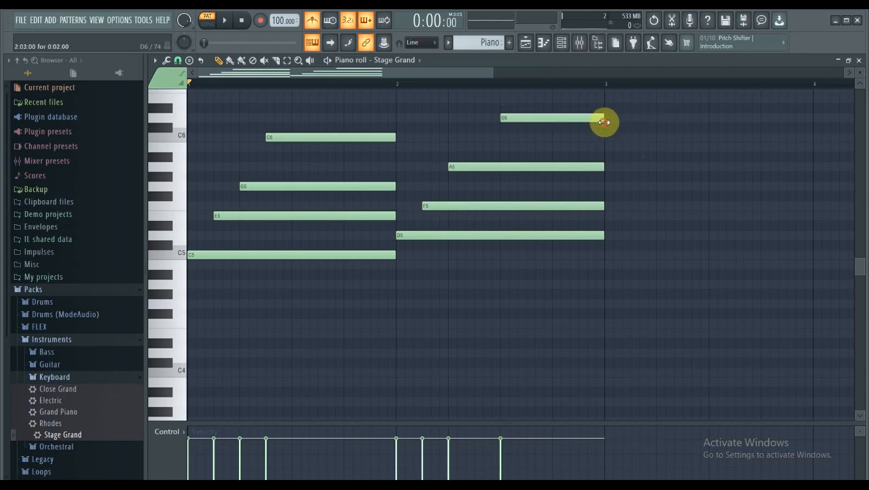
pyautogui.press('space')
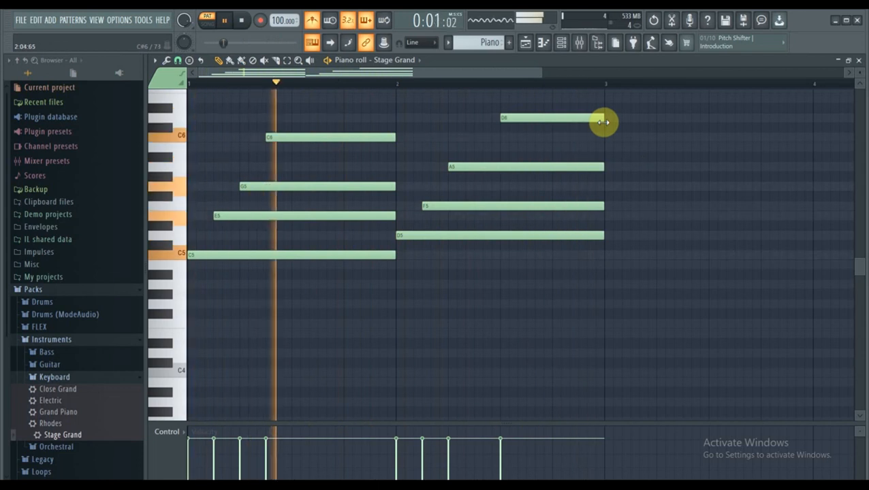
pyautogui.moveTo(552, 118); pyautogui.dragTo(526, 122)
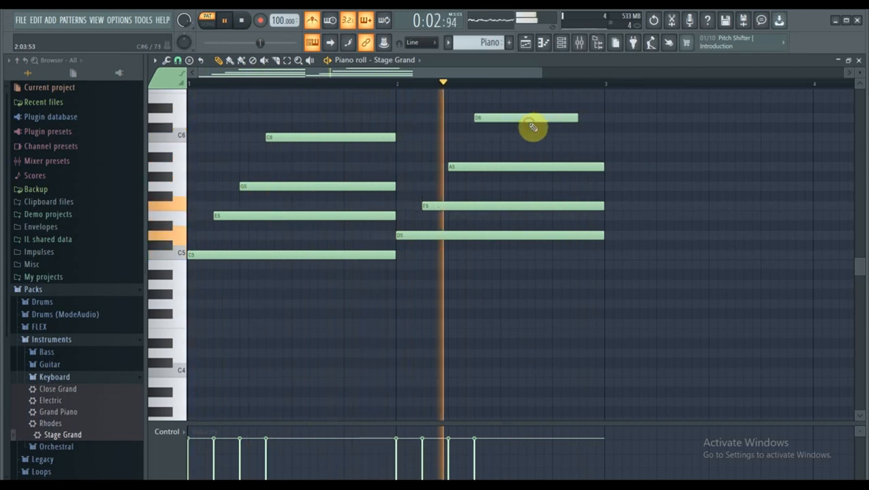
pyautogui.press('space')
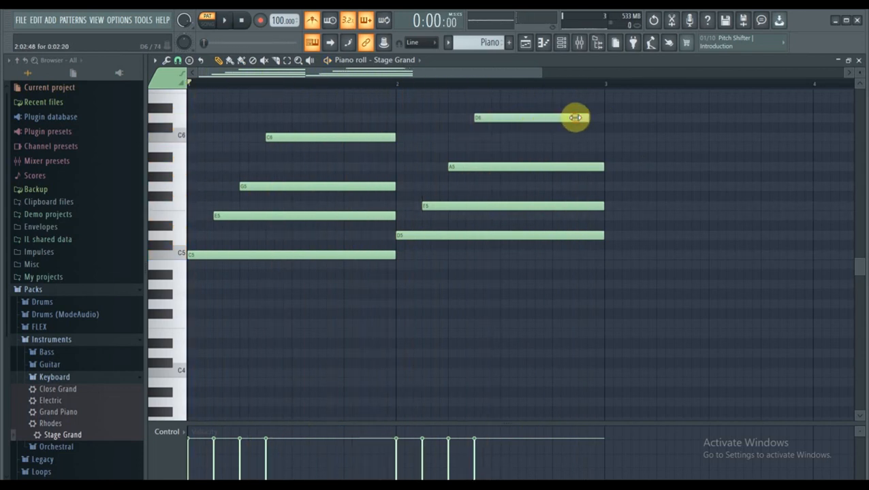
pyautogui.moveTo(576, 118); pyautogui.dragTo(597, 122)
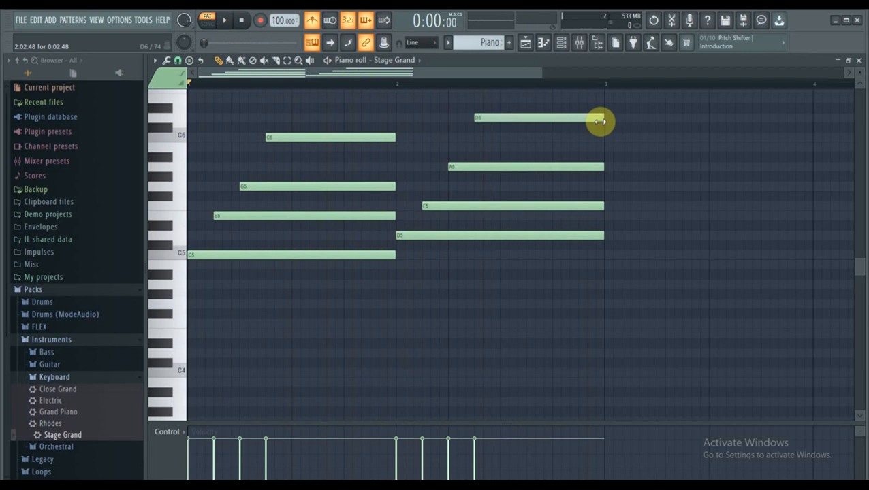
# Show the playlist zoomed in on the opening bars and create a new pattern named String
pyautogui.click(526, 45)
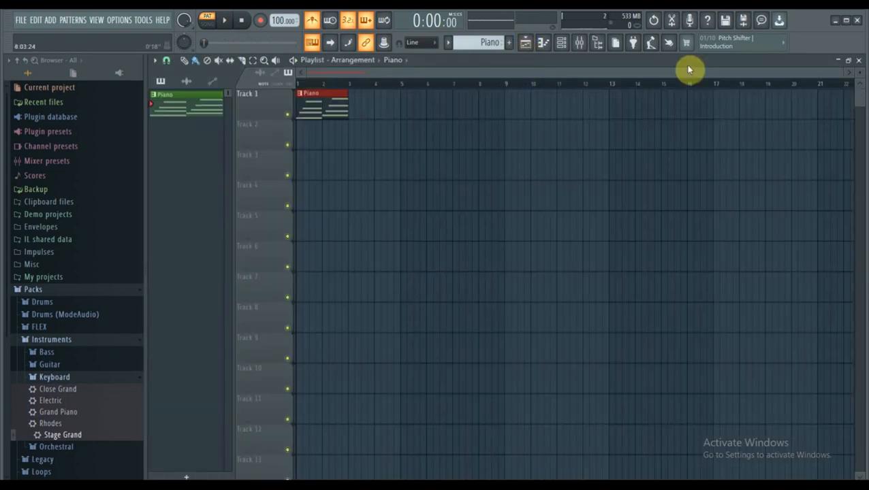
pyautogui.moveTo(847, 74); pyautogui.dragTo(485, 92)
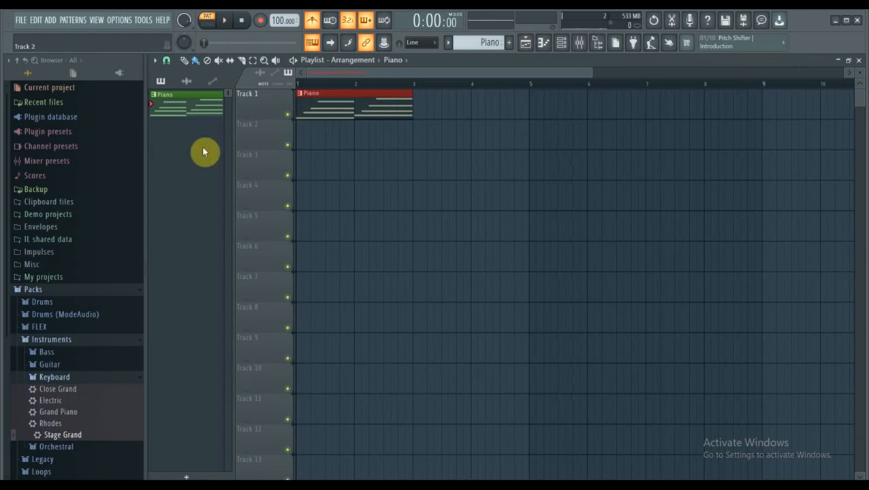
pyautogui.click(509, 43)
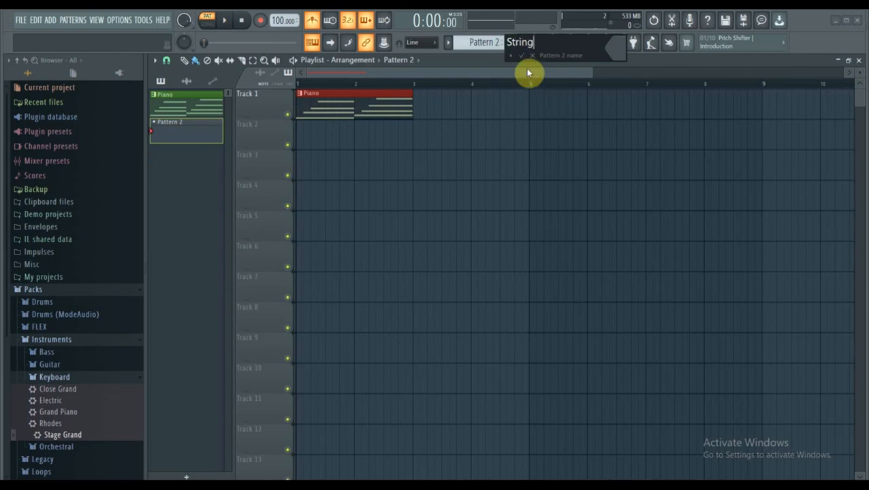
pyautogui.click(523, 56)
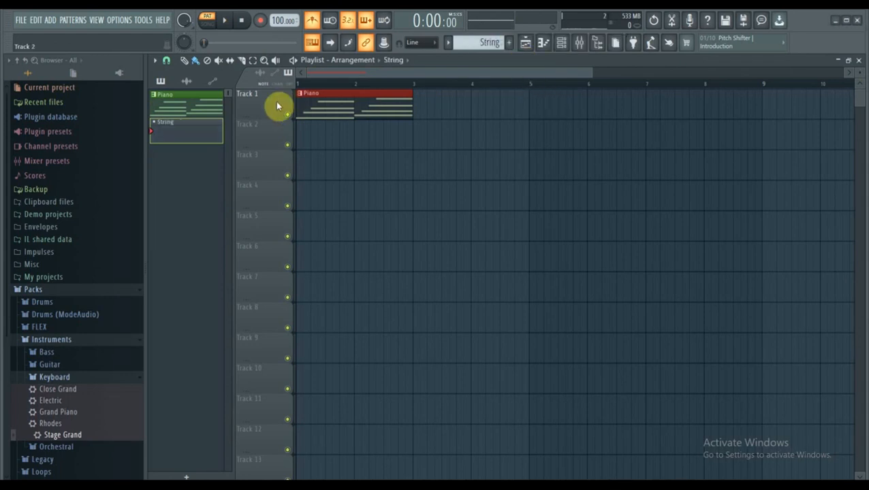
# Colour the String pattern red (#762831) and place it at the start of Track 2
pyautogui.rightClick(197, 133)
pyautogui.click(249, 184)
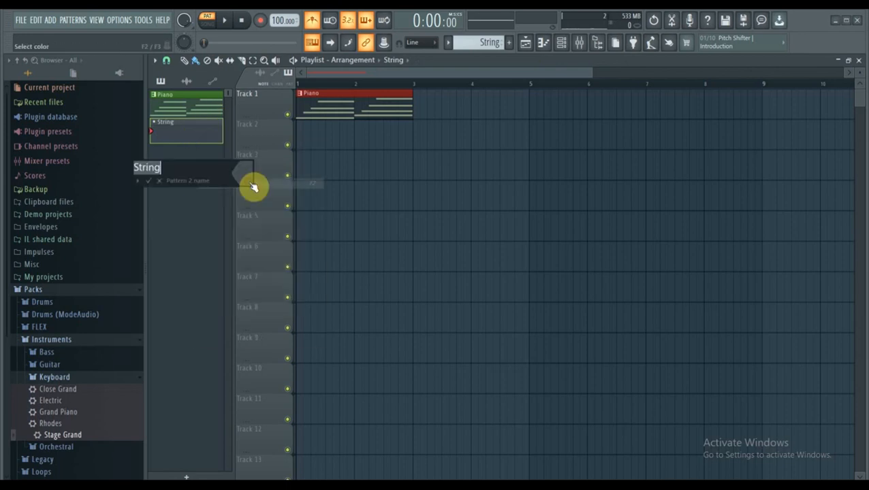
pyautogui.click(242, 178)
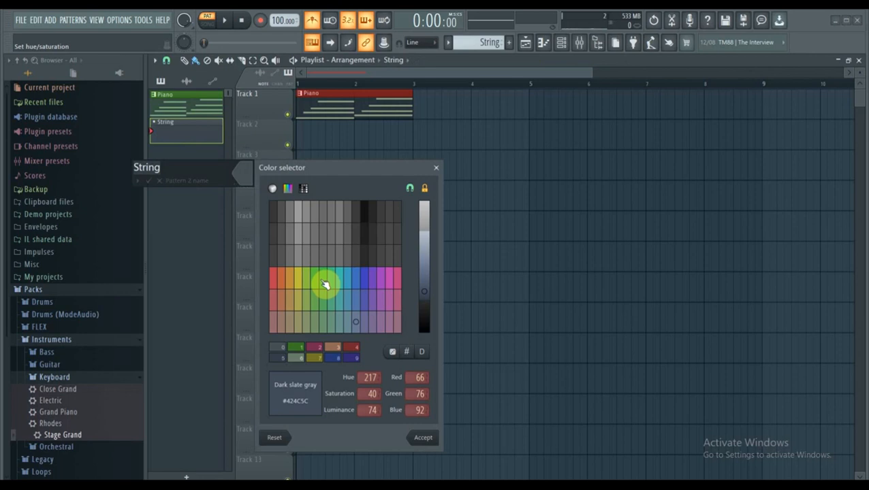
pyautogui.click(273, 278)
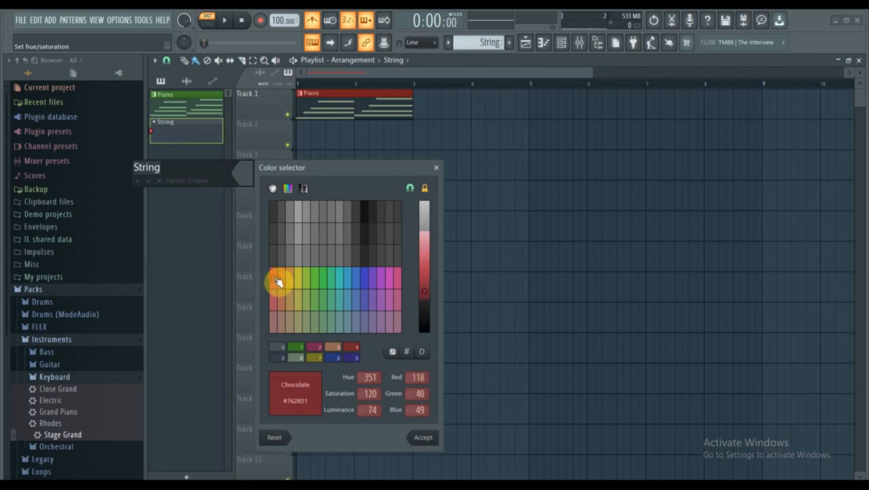
pyautogui.click(423, 437)
pyautogui.press('Return')
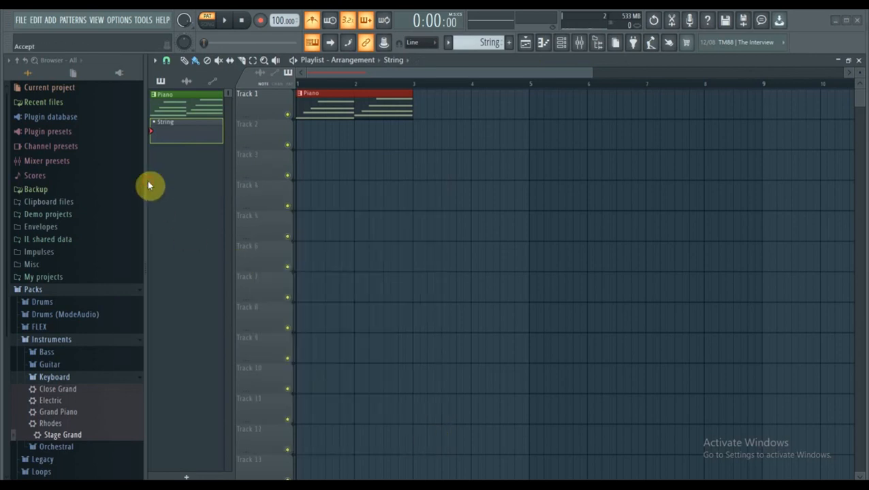
pyautogui.click(303, 136)
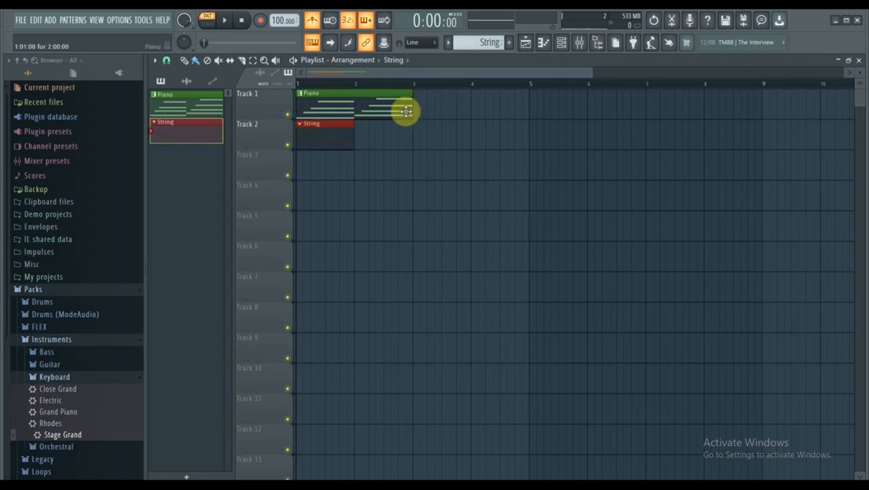
# Load Woodwind Section from the Orchestral instruments into the channel rack as a new channel and close its plugin window
pyautogui.click(560, 43)
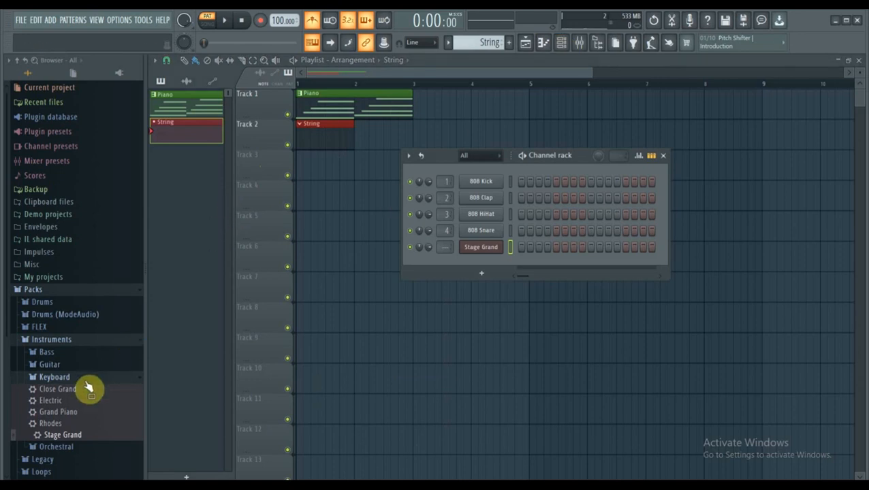
pyautogui.click(139, 379)
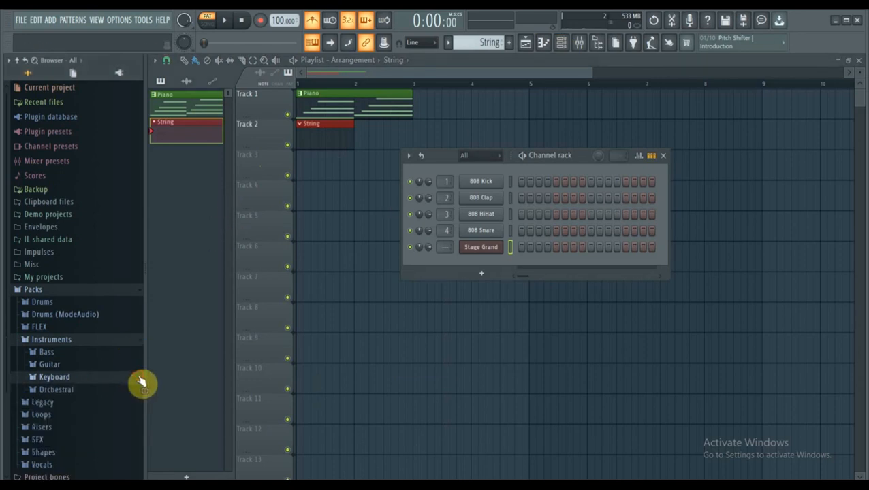
pyautogui.click(77, 390)
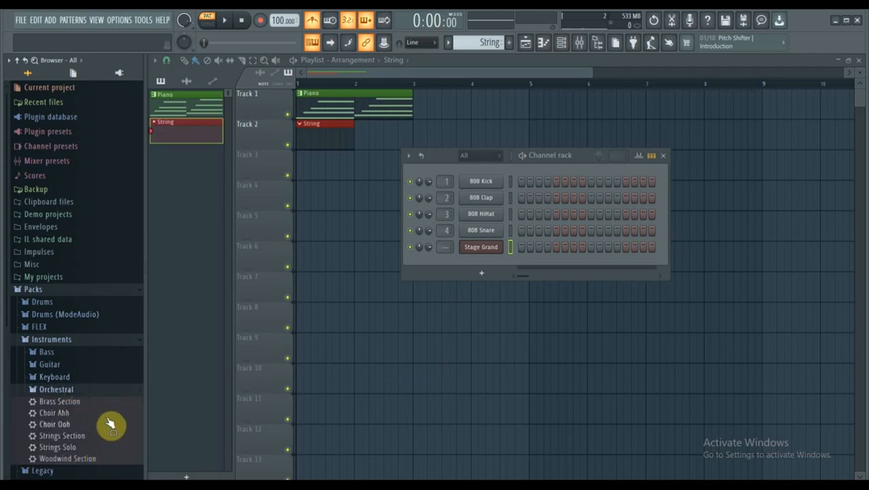
pyautogui.moveTo(93, 463); pyautogui.dragTo(465, 261)
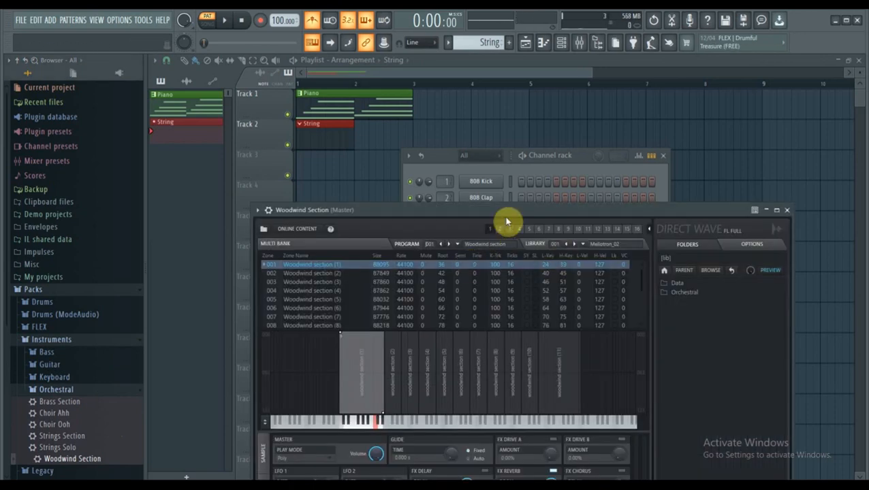
pyautogui.moveTo(508, 220); pyautogui.dragTo(507, 198)
pyautogui.click(789, 180)
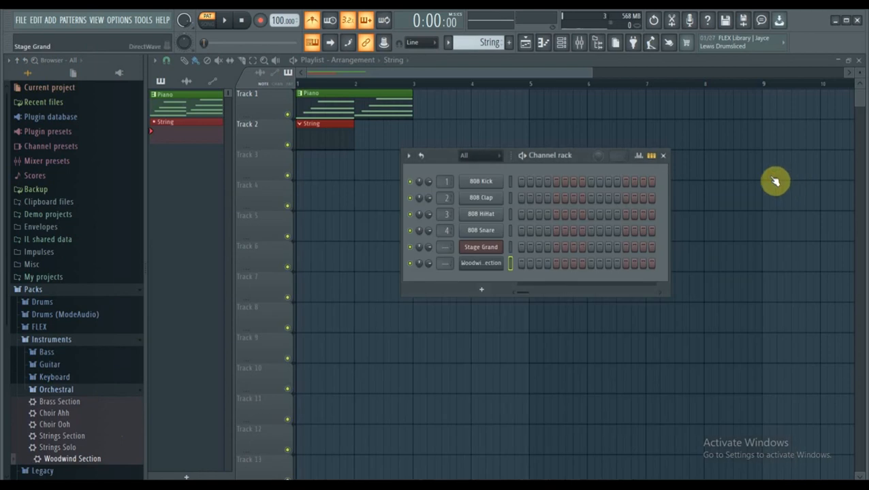
# Load the Strings Solo instrument onto the Woodwind Section channel and open its piano roll
pyautogui.moveTo(61, 450); pyautogui.dragTo(486, 266)
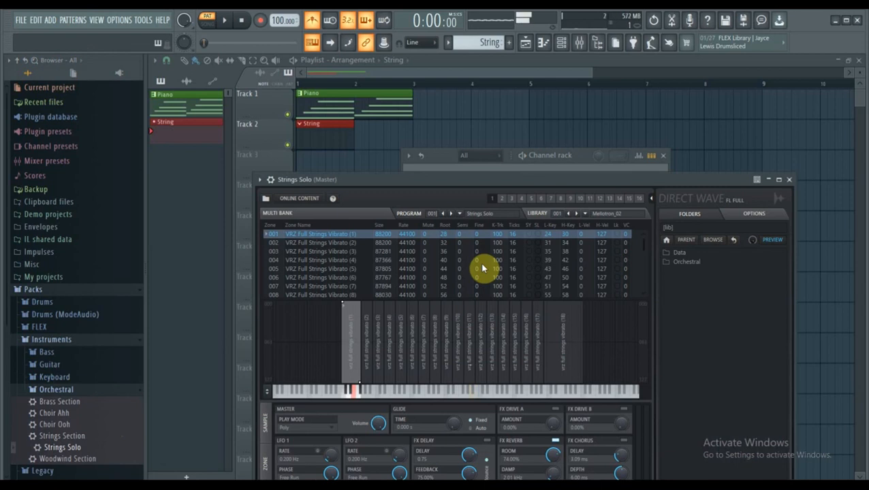
pyautogui.click(482, 268)
pyautogui.moveTo(489, 181); pyautogui.dragTo(501, 149)
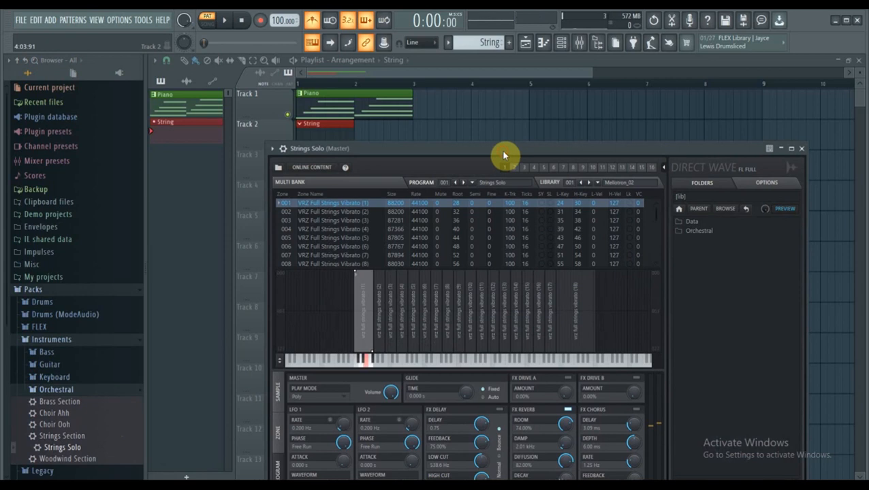
pyautogui.click(273, 149)
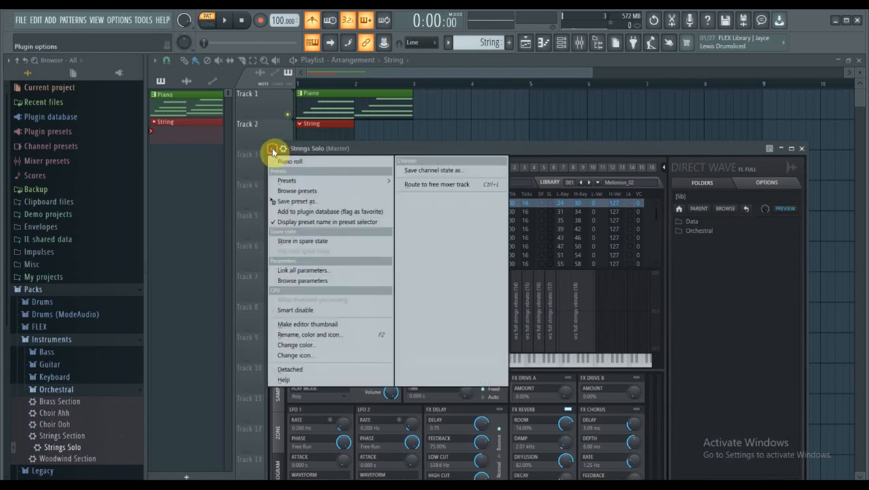
pyautogui.click(275, 161)
# Audition C5 on Strings Solo and draw a C5 note spanning all of bar 1
pyautogui.click(187, 254)
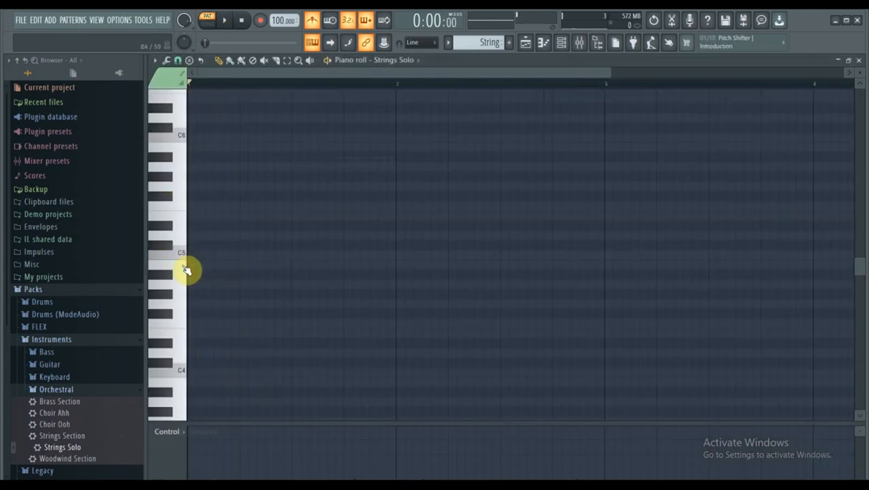
pyautogui.click(185, 256)
pyautogui.click(202, 256)
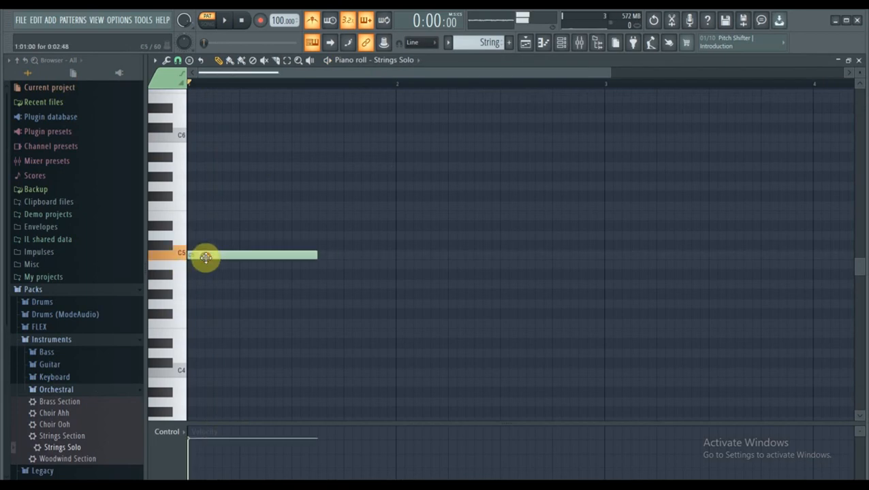
pyautogui.moveTo(324, 255); pyautogui.dragTo(389, 261)
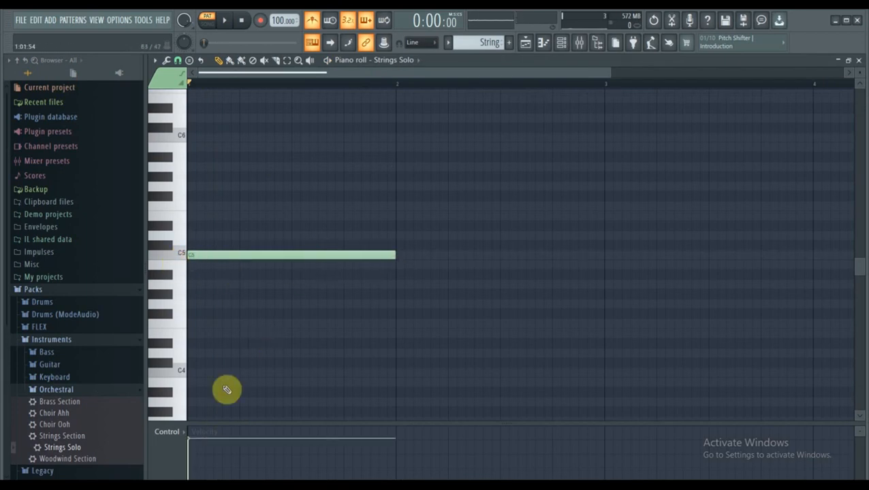
# Complete the bar 1 string chord with full-bar C4, G4 and E5 notes, and play it back
pyautogui.click(210, 373)
pyautogui.click(197, 333)
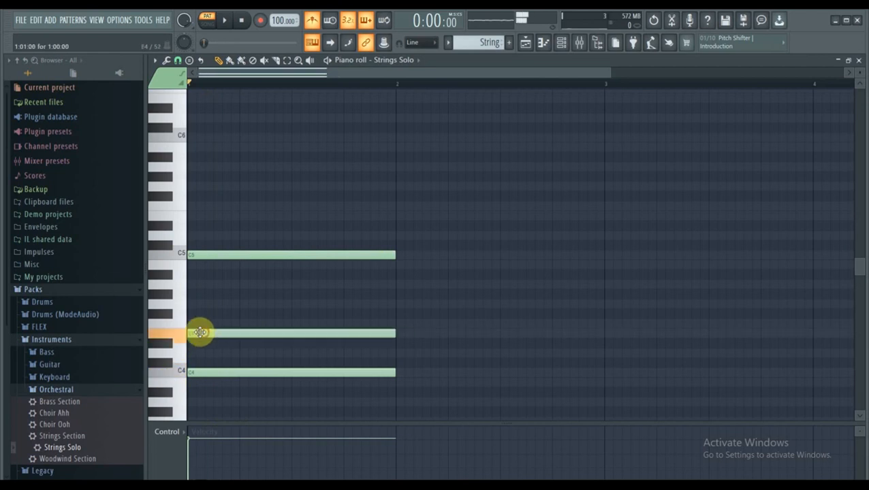
pyautogui.click(201, 304)
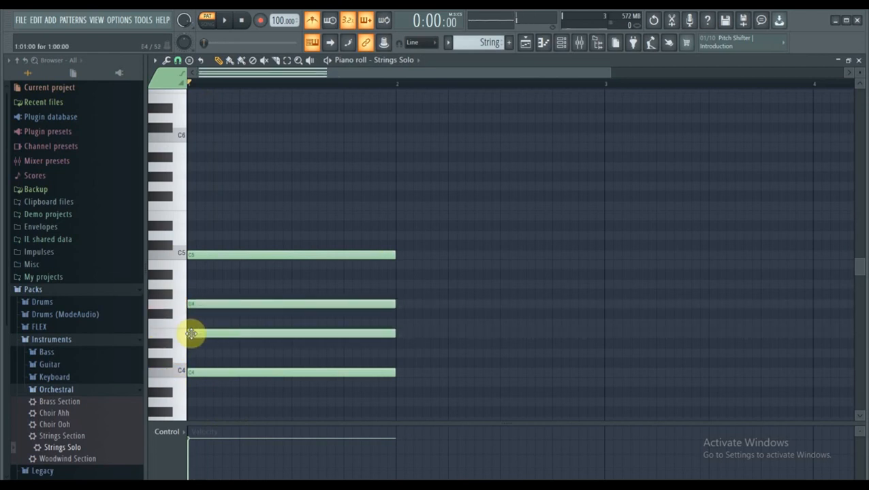
pyautogui.rightClick(196, 335)
pyautogui.click(216, 216)
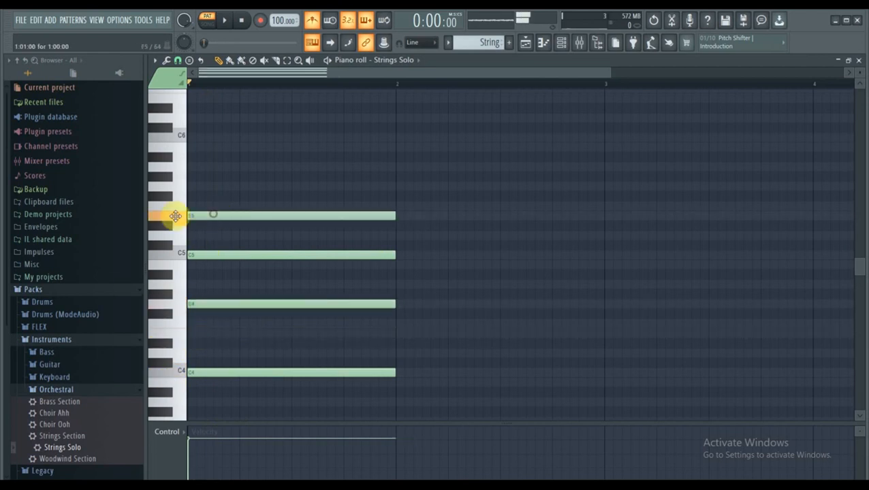
pyautogui.press('space')
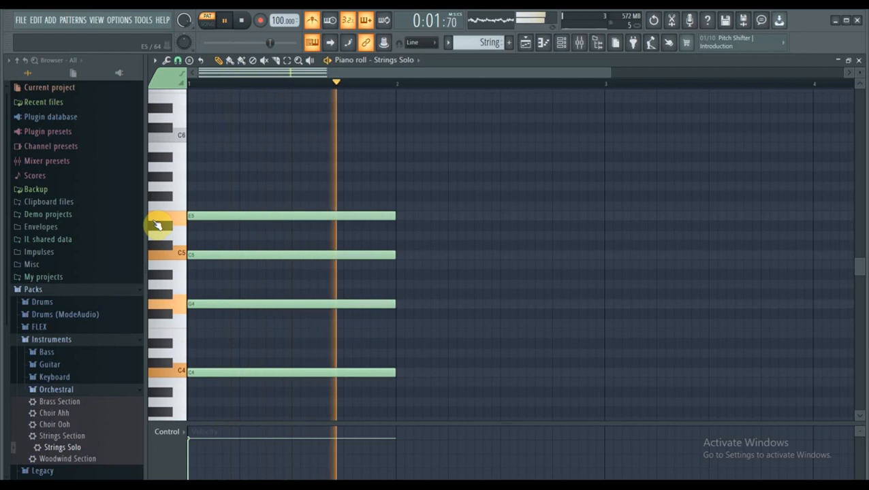
pyautogui.press('space')
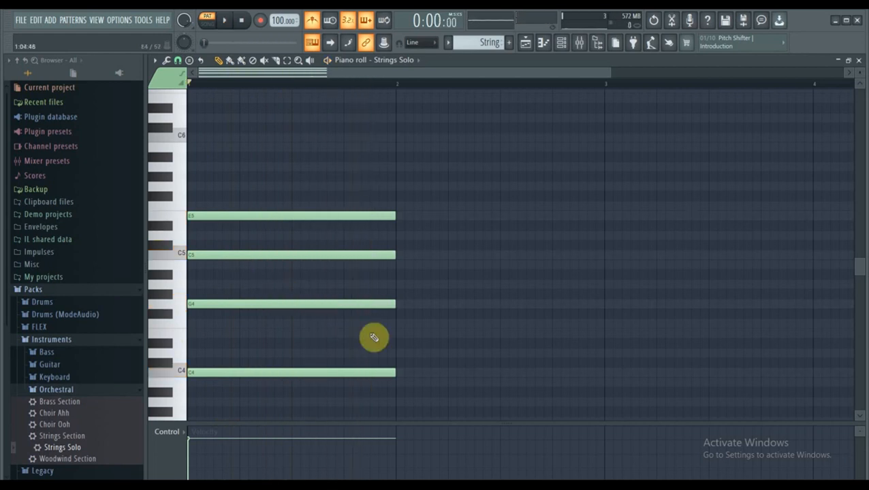
# Draw a full-bar D4-A4-D5-F5 string chord in bar 2 and play back the String pattern
pyautogui.click(402, 353)
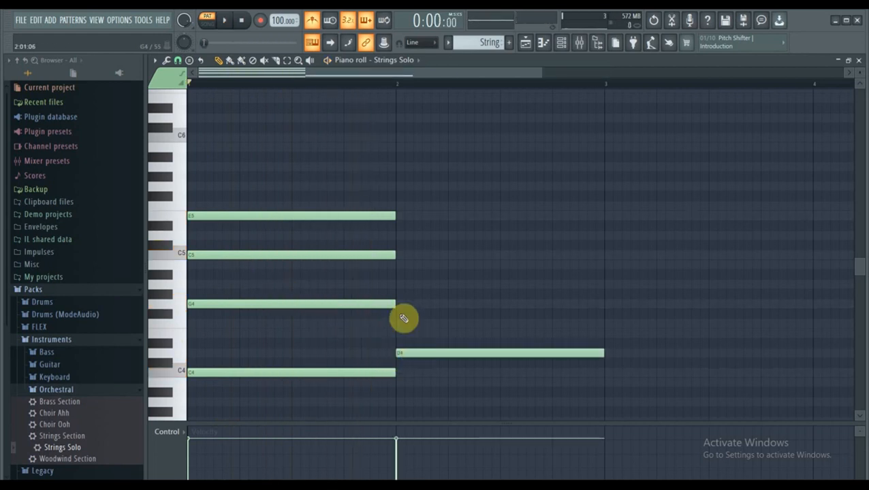
pyautogui.moveTo(404, 306); pyautogui.dragTo(408, 205)
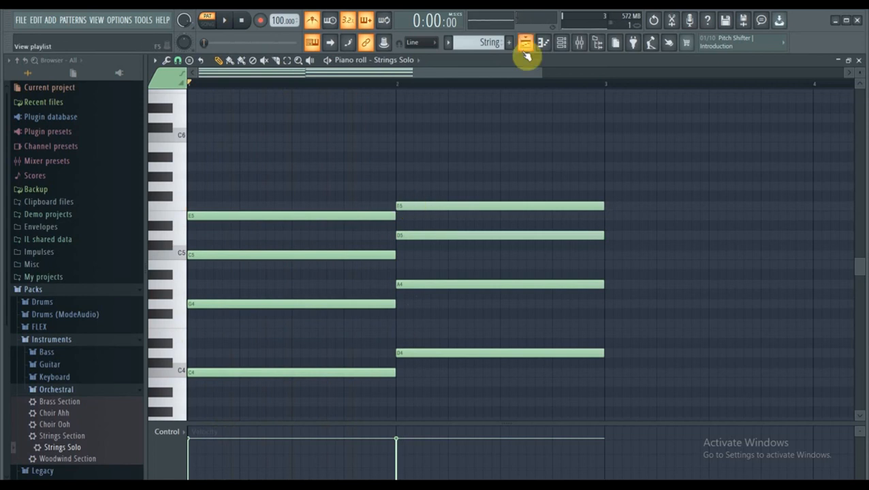
pyautogui.press('space')
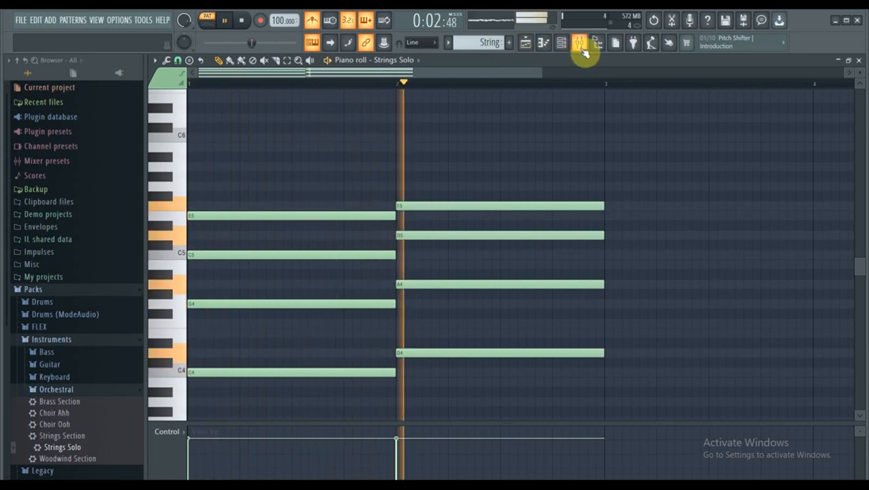
pyautogui.press('space')
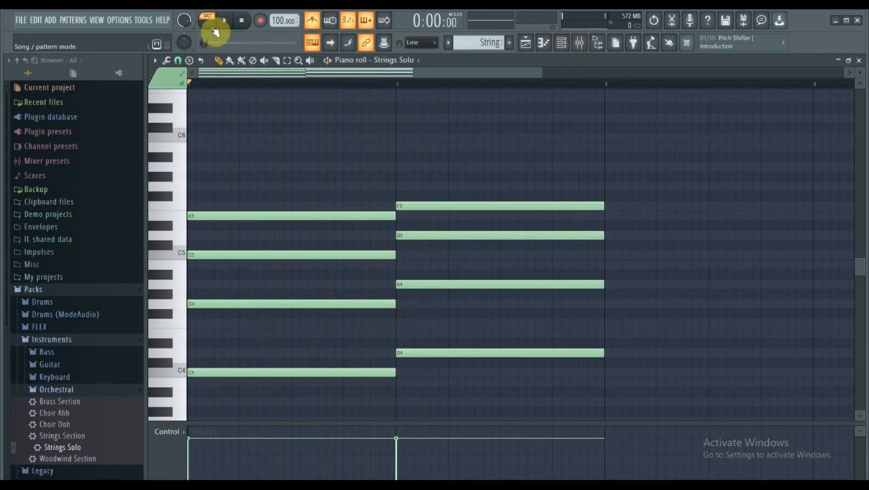
# Show the playlist, switch to song mode and play back the Piano and String clips together
pyautogui.click(525, 45)
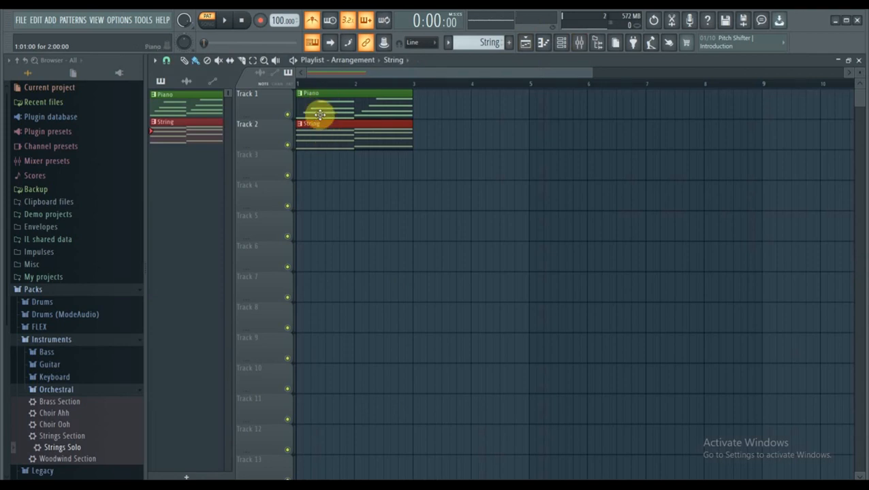
pyautogui.click(209, 25)
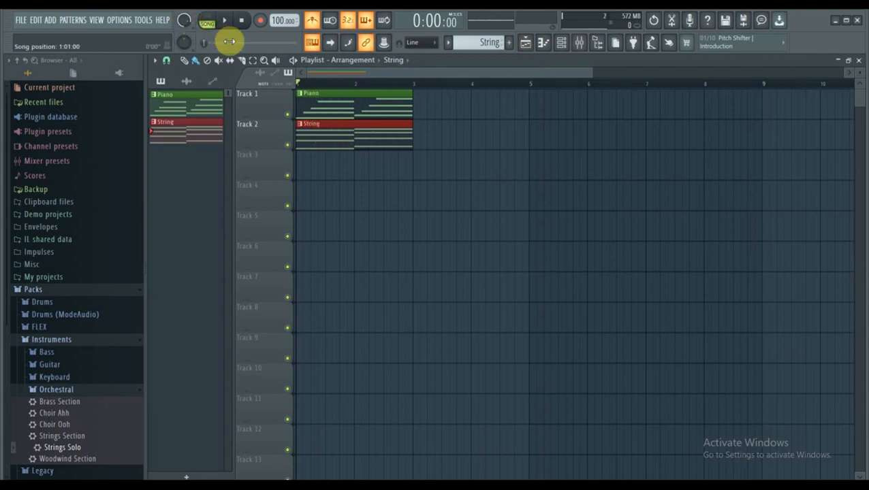
pyautogui.press('space')
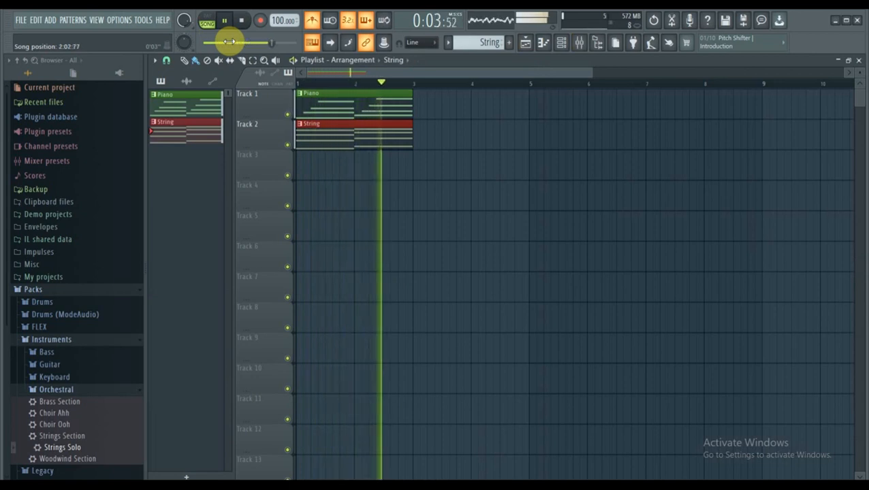
pyautogui.press('space')
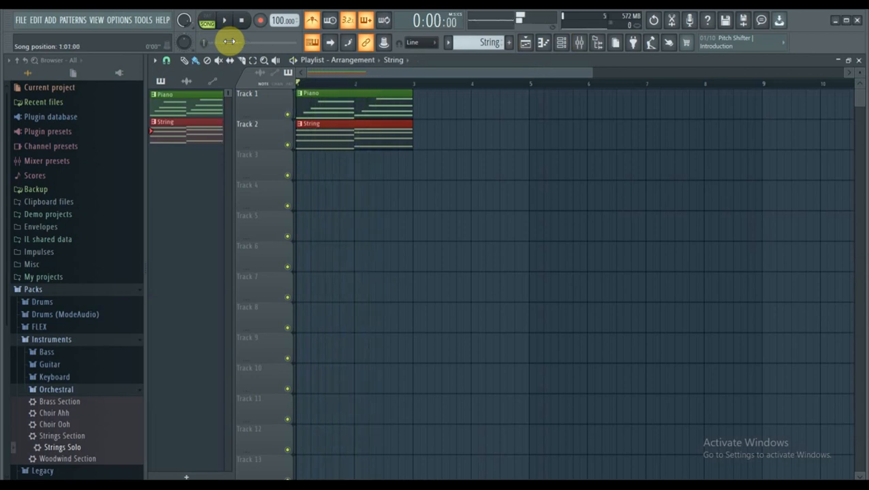
# Try a Strings Solo channel volume of about 39% during playback, then set it to about 80%
pyautogui.click(322, 127)
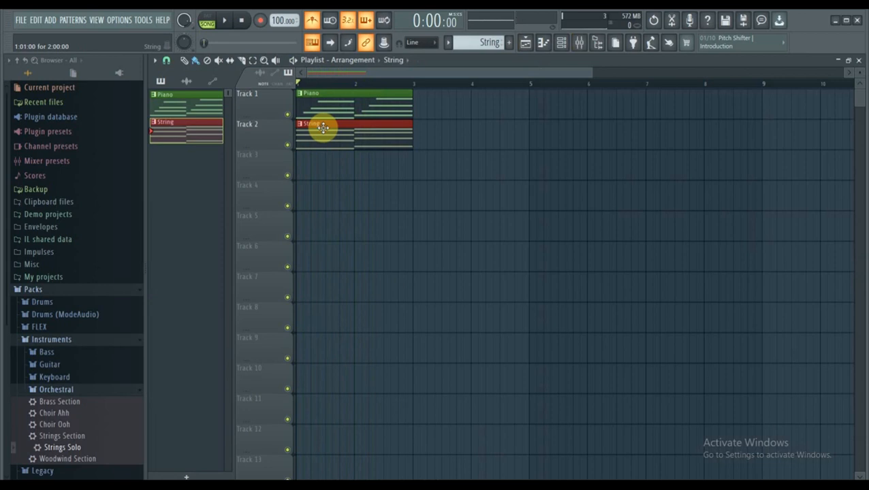
pyautogui.click(560, 44)
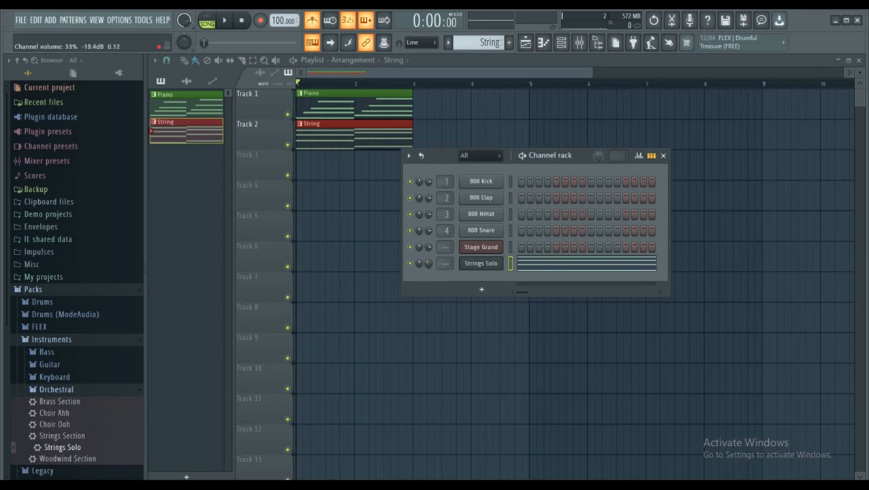
pyautogui.press('space')
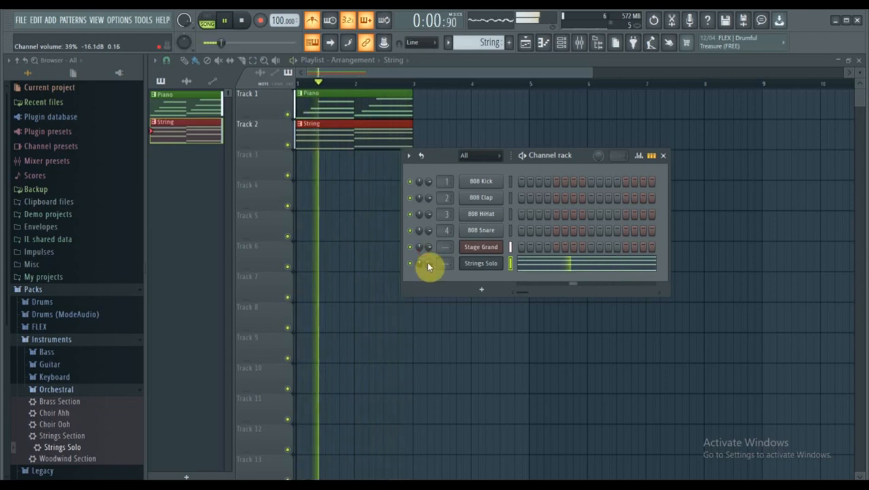
pyautogui.press('space')
pyautogui.moveTo(428, 267); pyautogui.dragTo(428, 265)
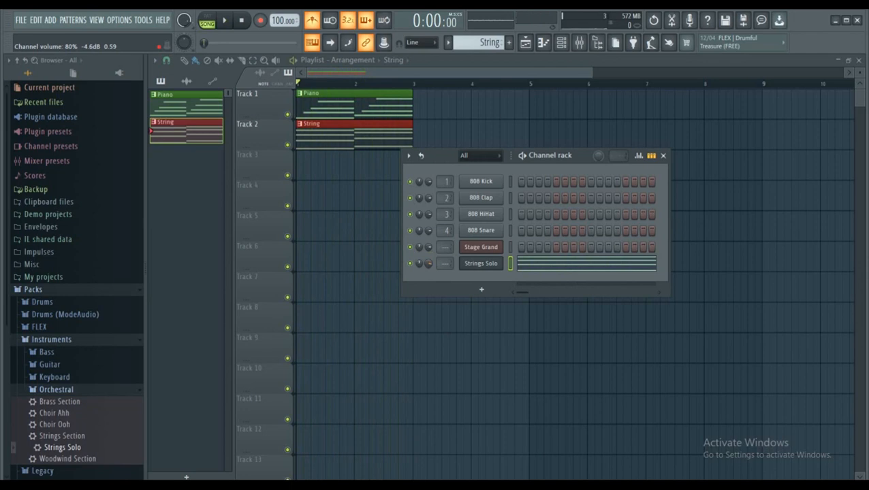
# Route the Stage Grand channel to mixer track 5 and the Strings Solo channel to mixer track 6
pyautogui.rightClick(445, 247)
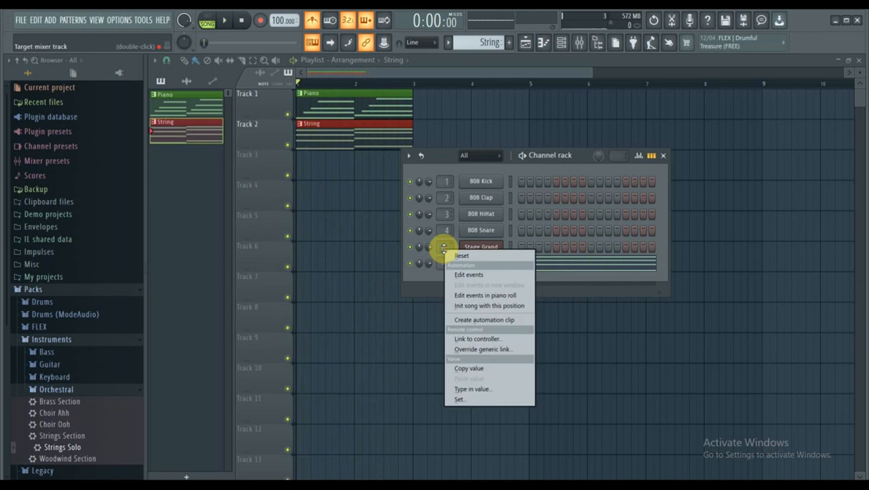
pyautogui.click(476, 390)
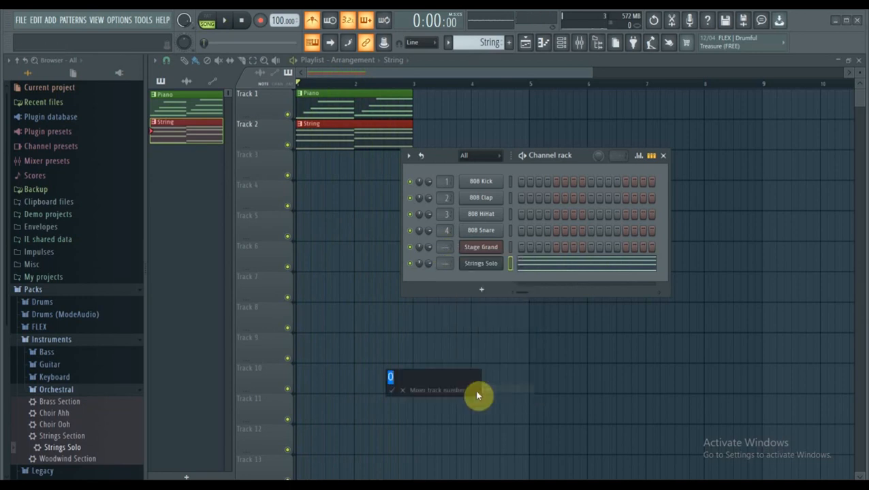
pyautogui.click(393, 391)
pyautogui.rightClick(444, 264)
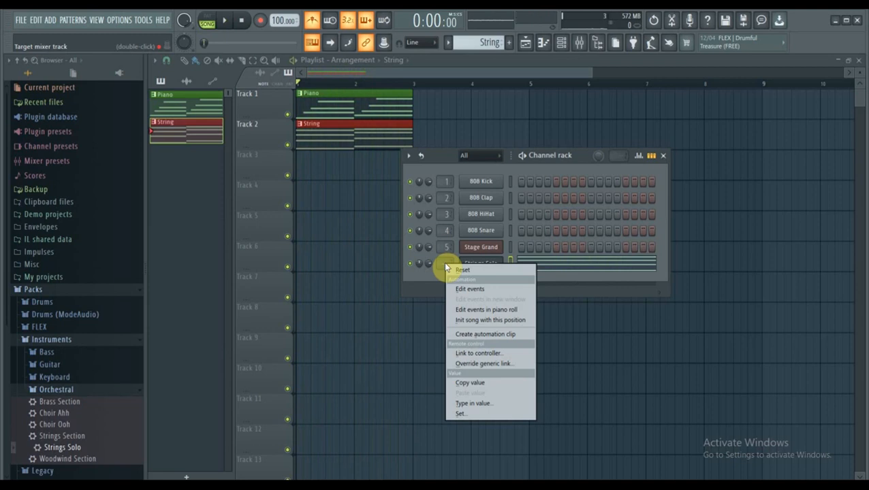
pyautogui.click(477, 404)
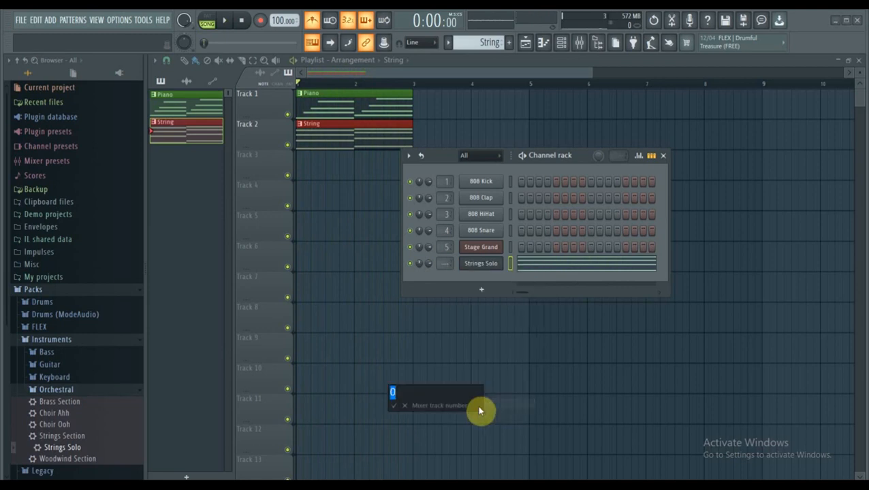
pyautogui.write('6')
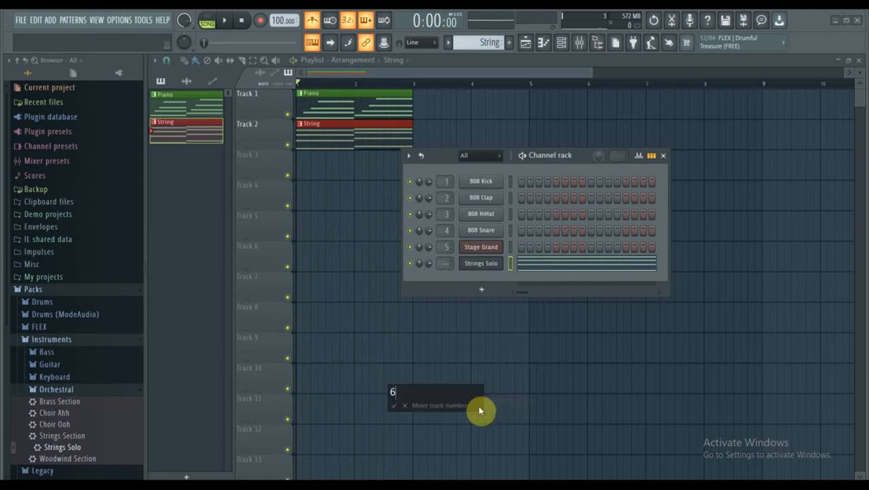
pyautogui.click(393, 405)
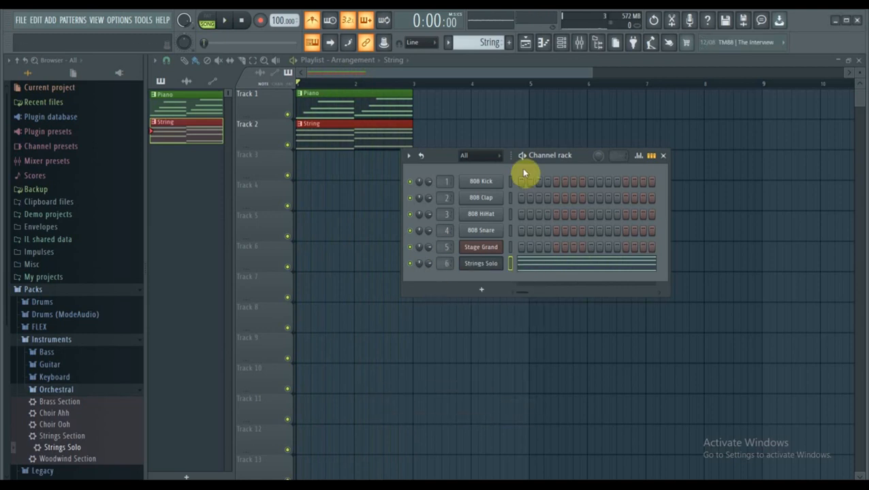
# Compare the Insert 5 and Insert 6 levels in the mixer while playing the arrangement
pyautogui.click(578, 40)
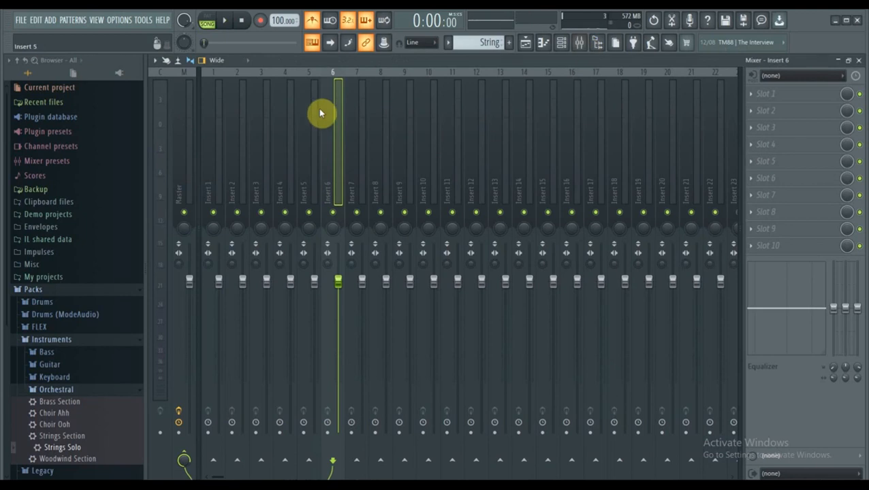
pyautogui.click(303, 176)
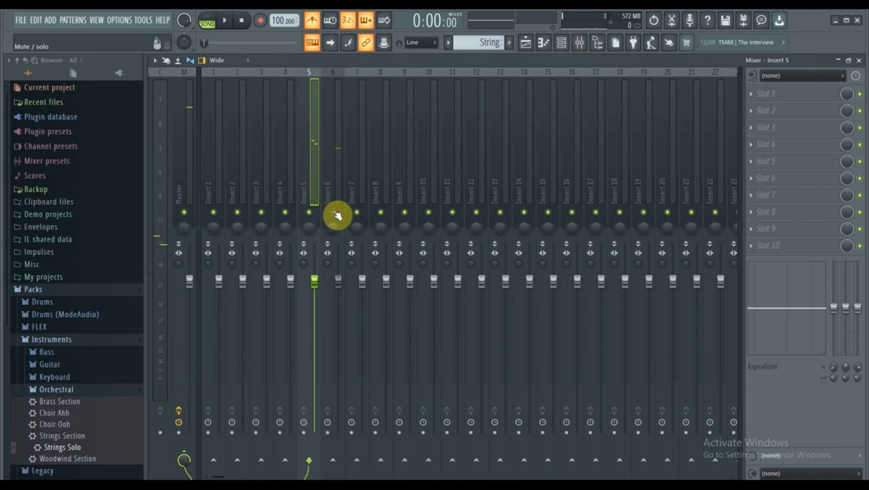
pyautogui.press('space')
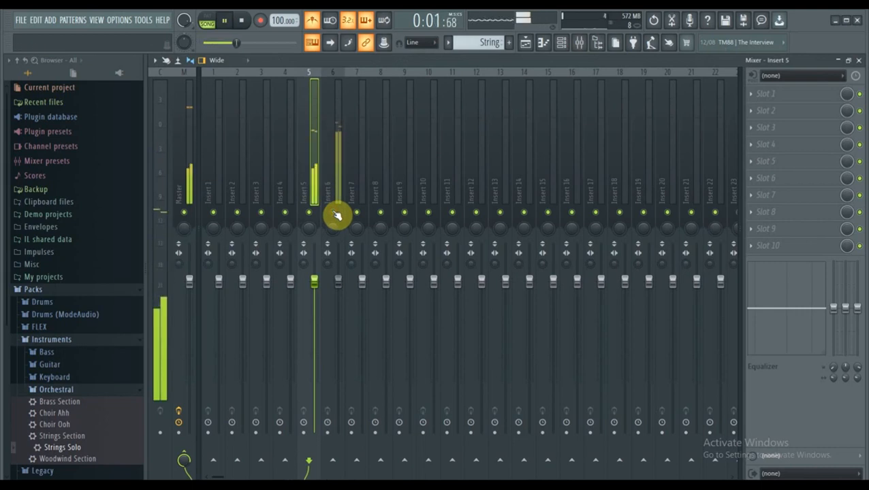
pyautogui.press('space')
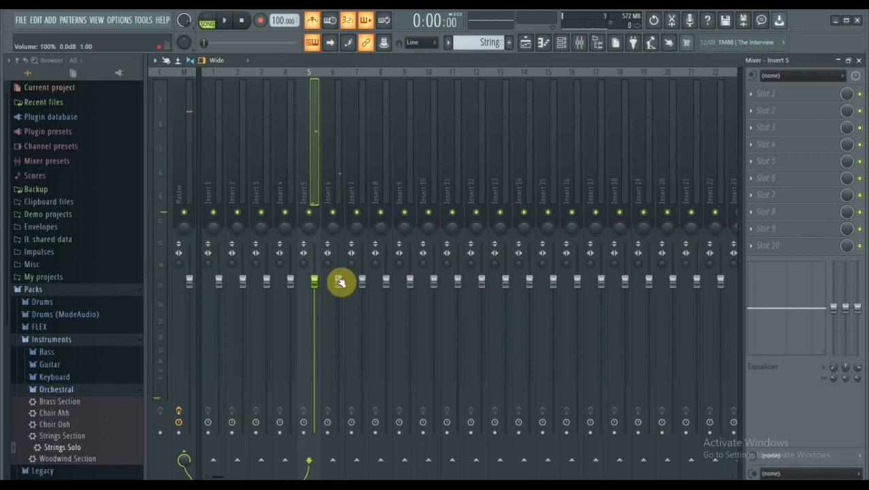
# Lower the Insert 6 volume fader far down its range, play back the mix and turn off the metronome
pyautogui.moveTo(339, 281); pyautogui.dragTo(343, 393)
pyautogui.press('space')
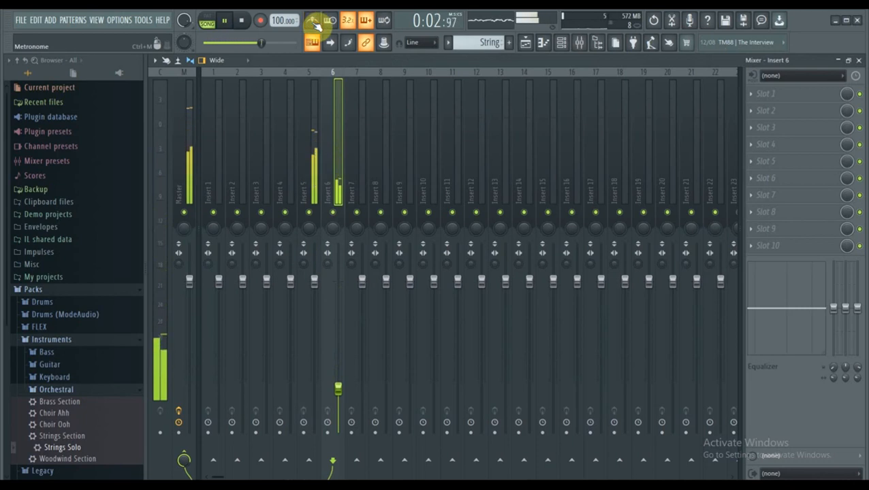
pyautogui.press('space')
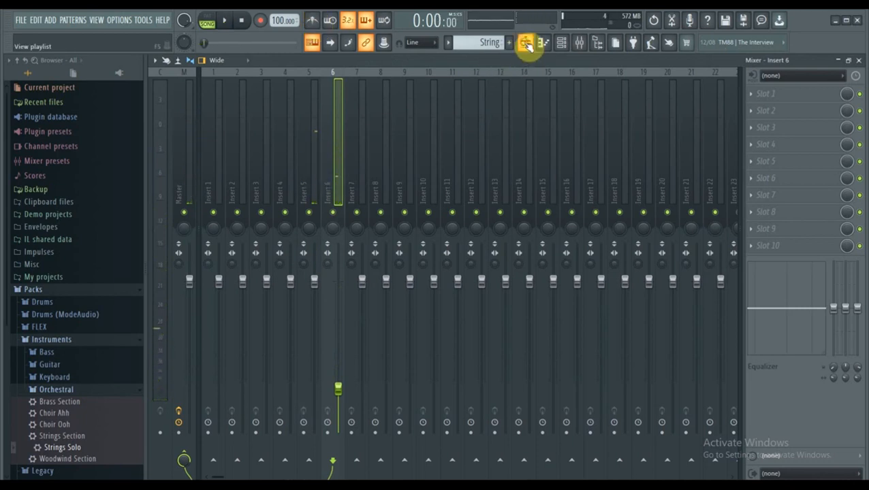
# Return to the playlist and create a new pattern named Drum
pyautogui.click(525, 42)
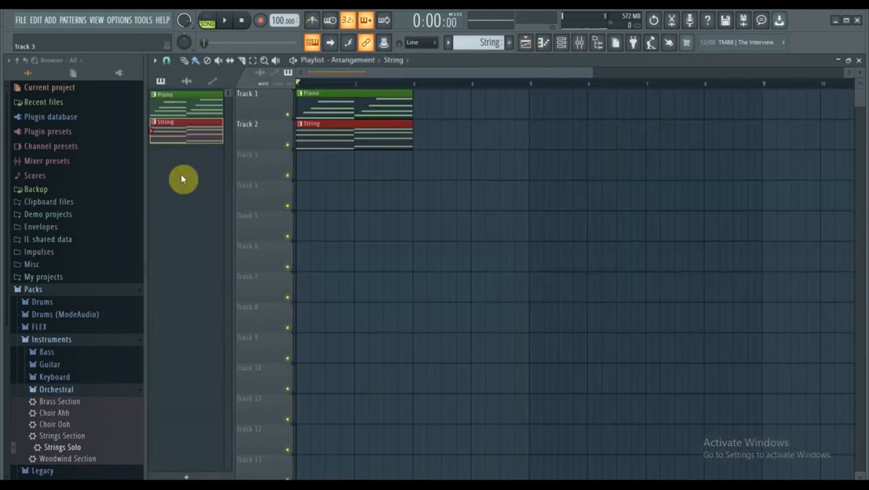
pyautogui.click(509, 42)
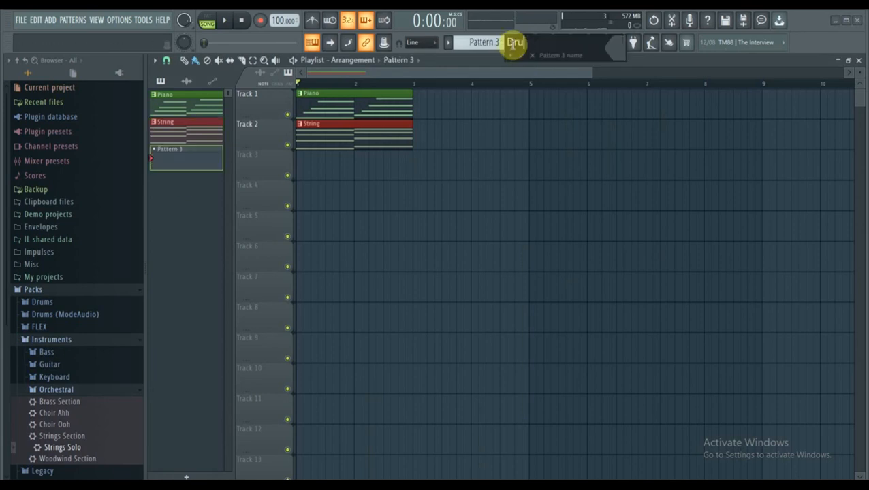
pyautogui.write('Drum')
pyautogui.press('Return')
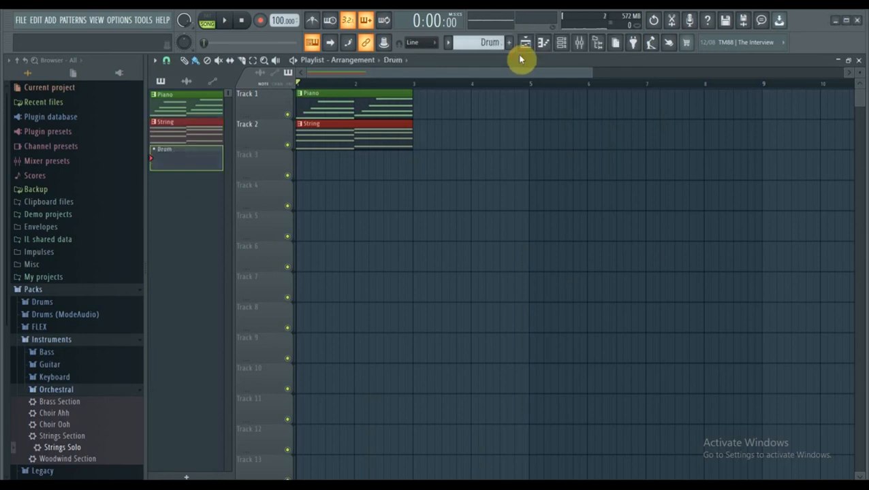